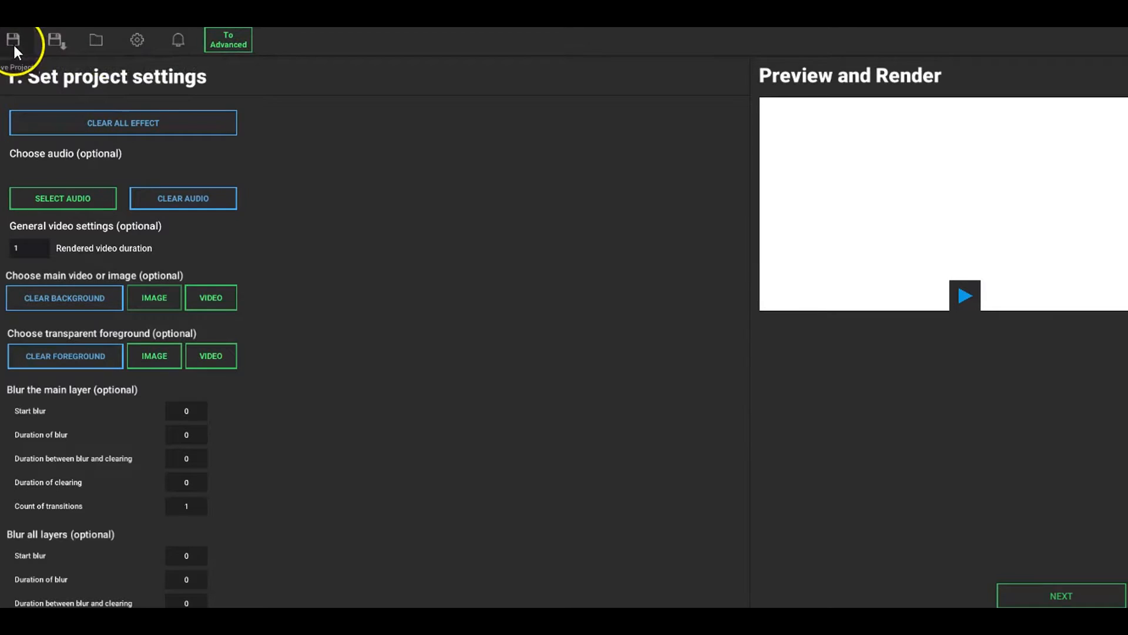
# Step: Switch to the advanced interface, look through its animated effects list, and return to the wizard
pyautogui.click(55, 40)
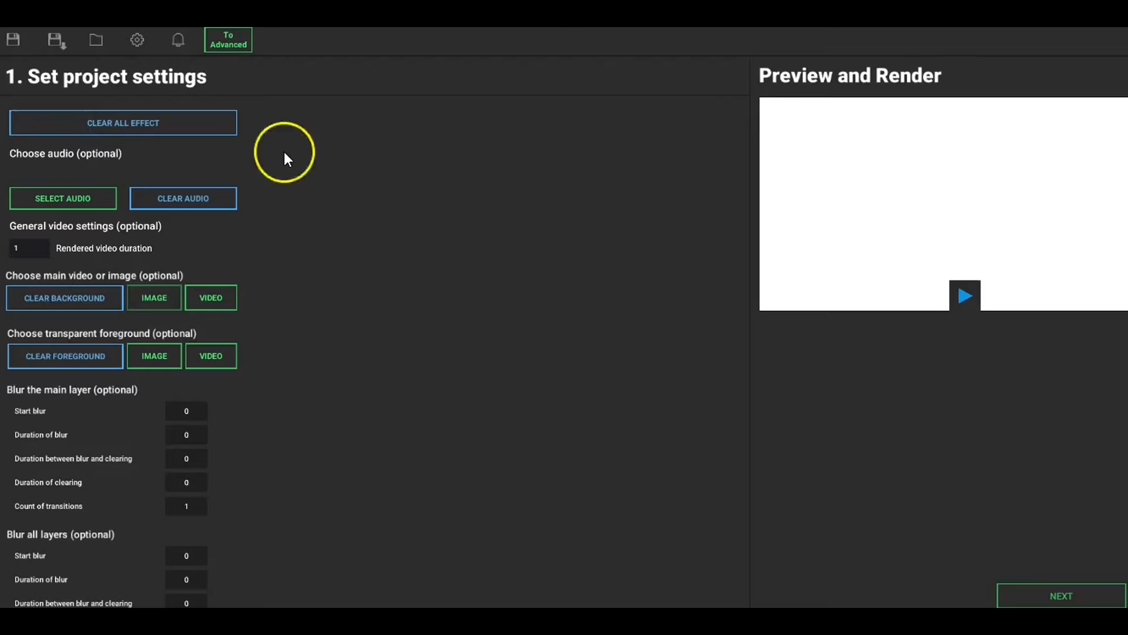
pyautogui.click(235, 44)
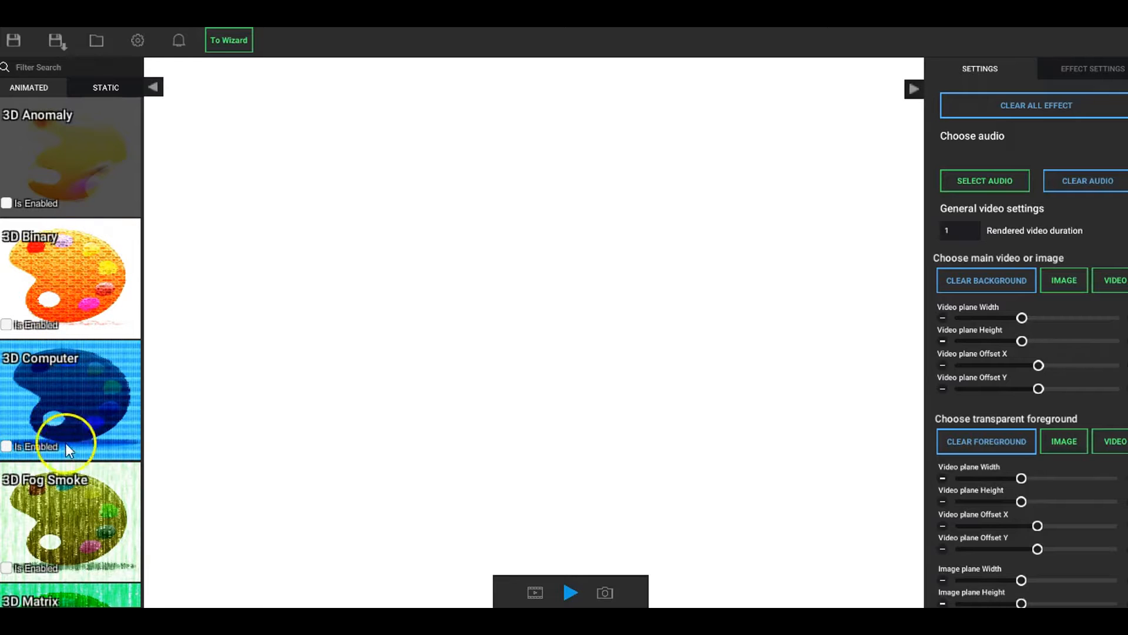
pyautogui.scroll(-10, 57, 376)
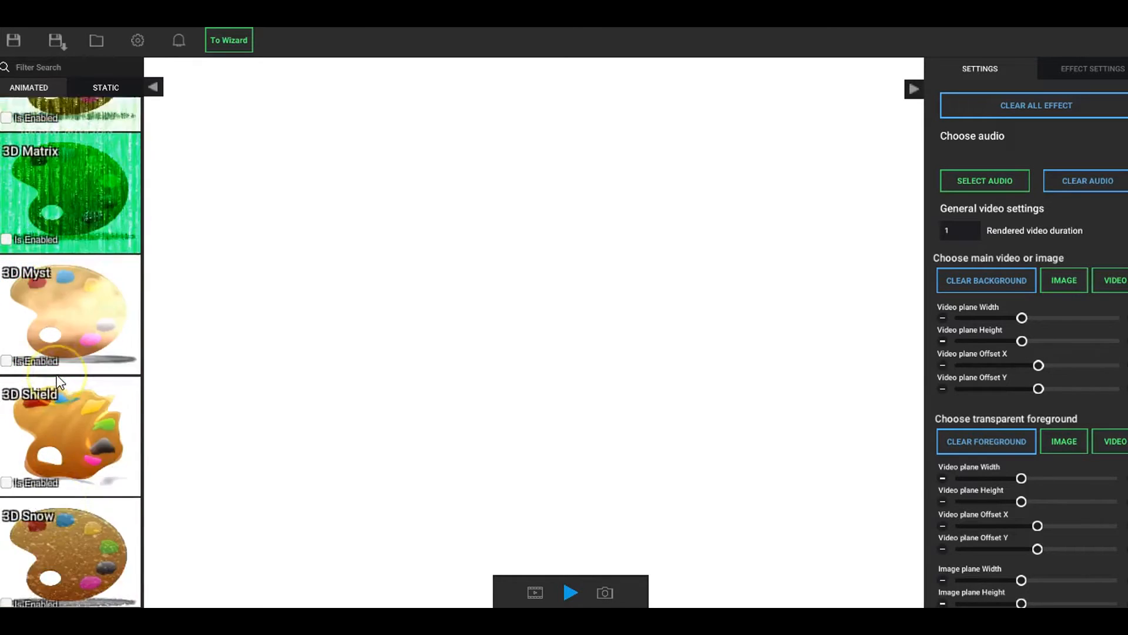
pyautogui.scroll(-2, 57, 379)
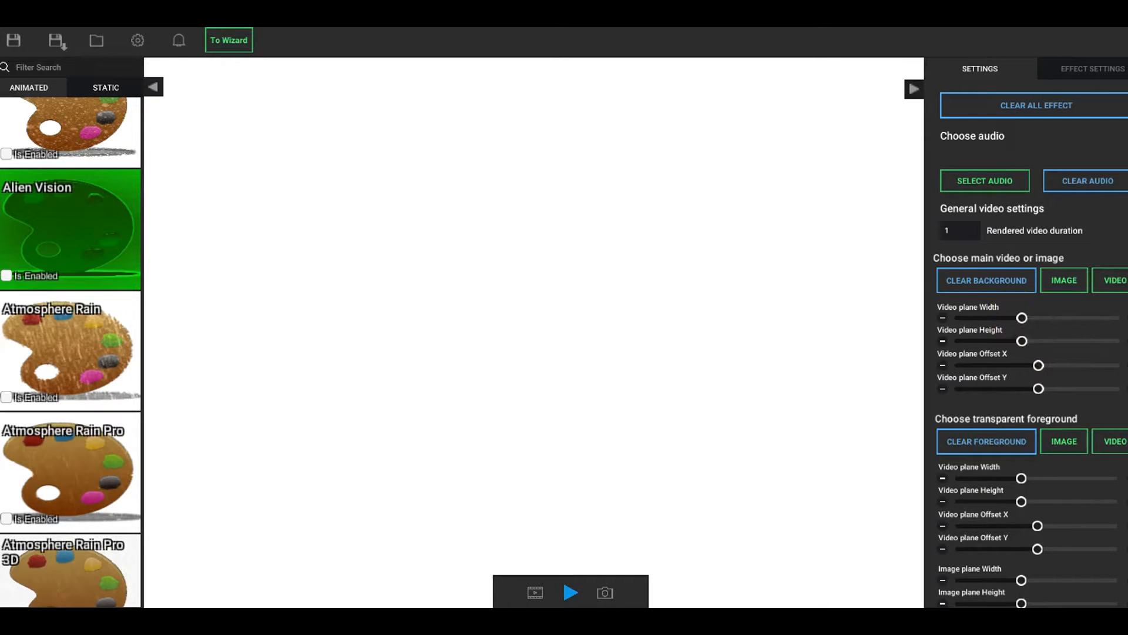
pyautogui.click(224, 38)
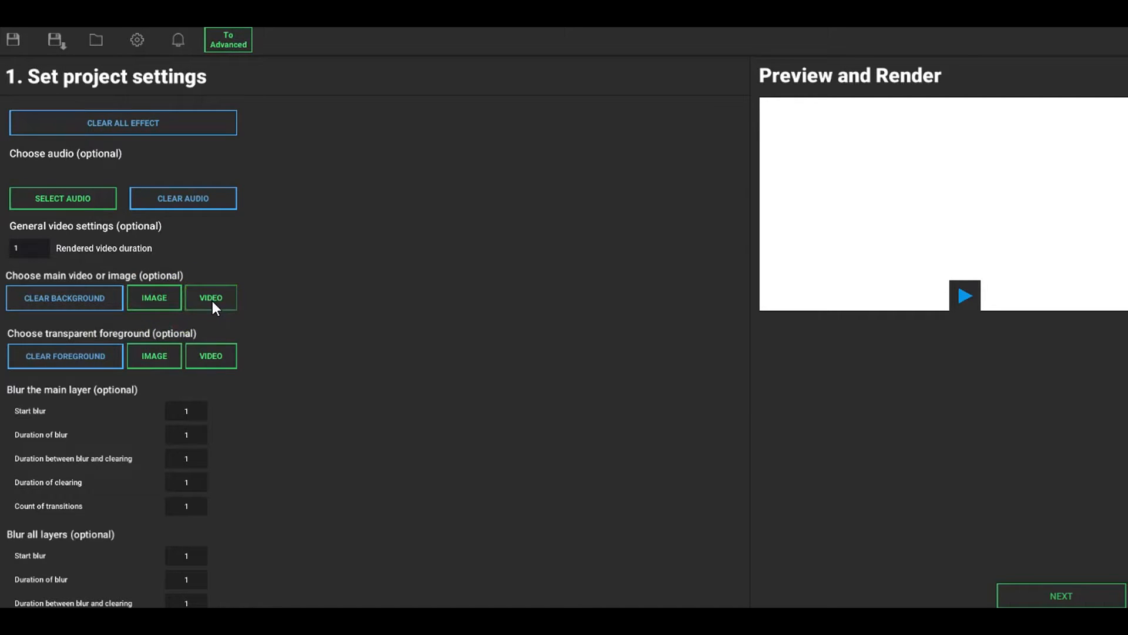
# Step: Load captain-im.png as the main background image and proceed to the effect selection stage
pyautogui.click(153, 298)
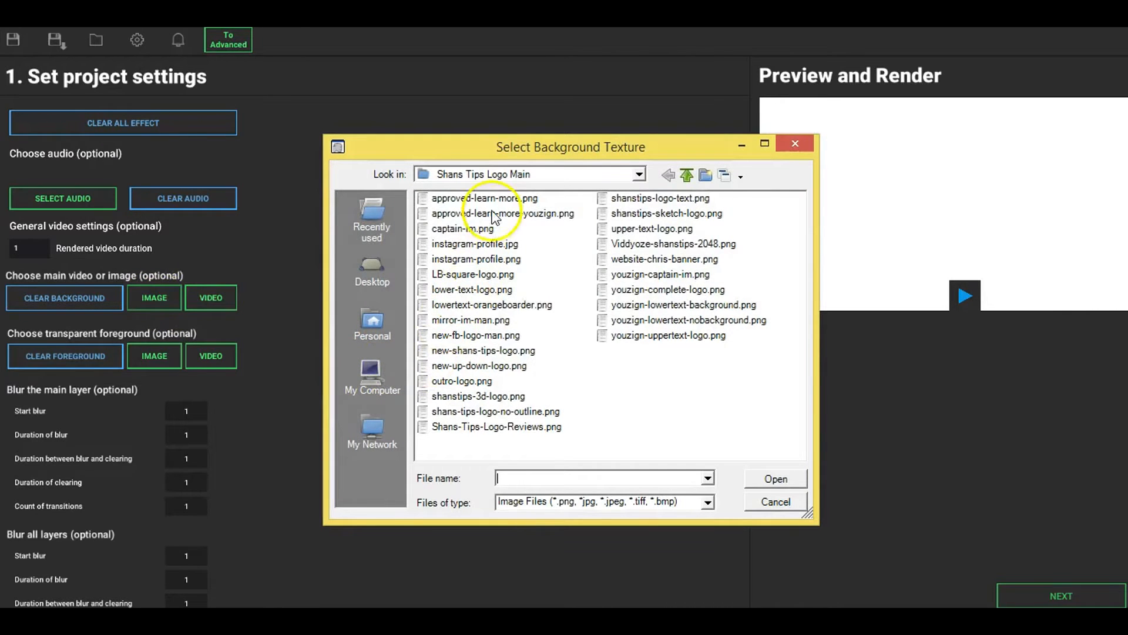
pyautogui.click(463, 229)
pyautogui.click(774, 479)
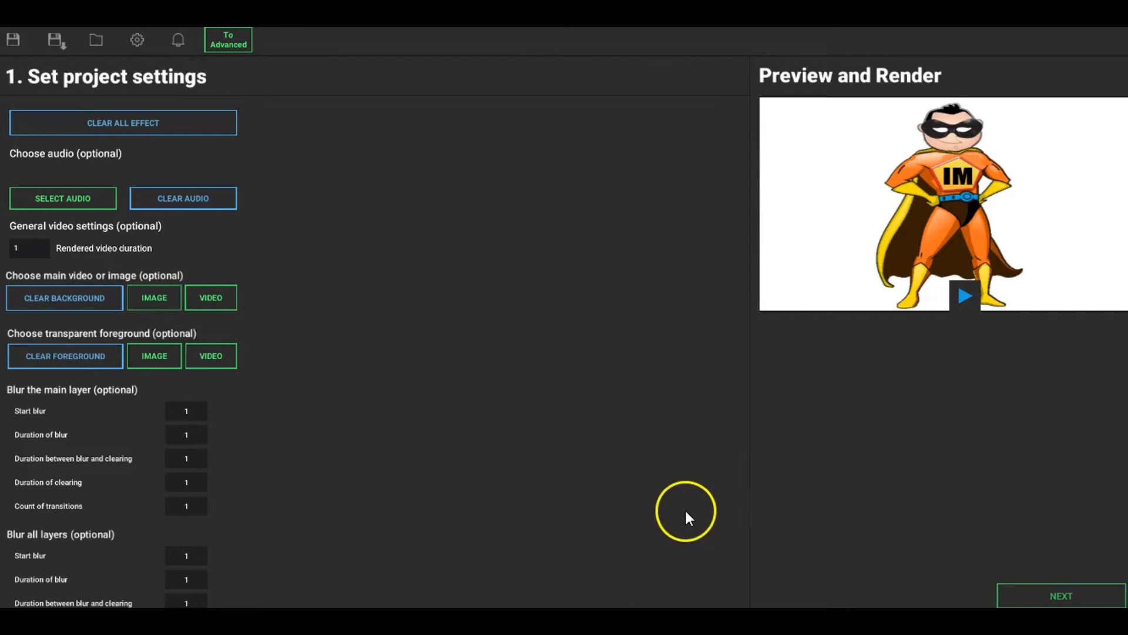
pyautogui.click(1066, 595)
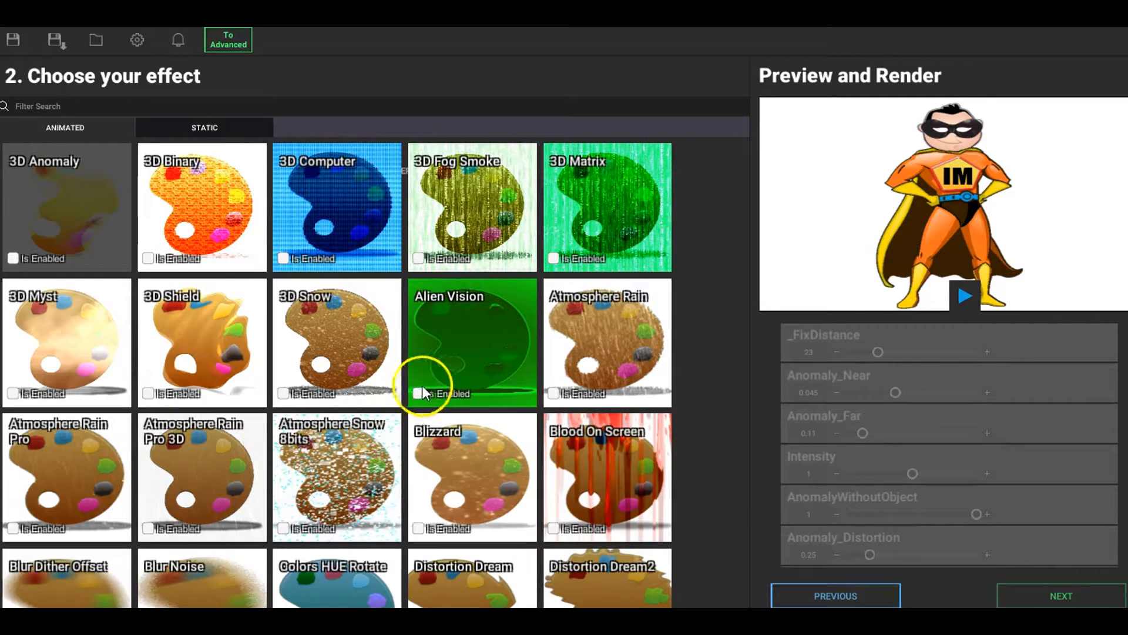
# Step: Start the preview playback with the 3D Computer effect enabled on the image, and disable the effect again
pyautogui.click(282, 259)
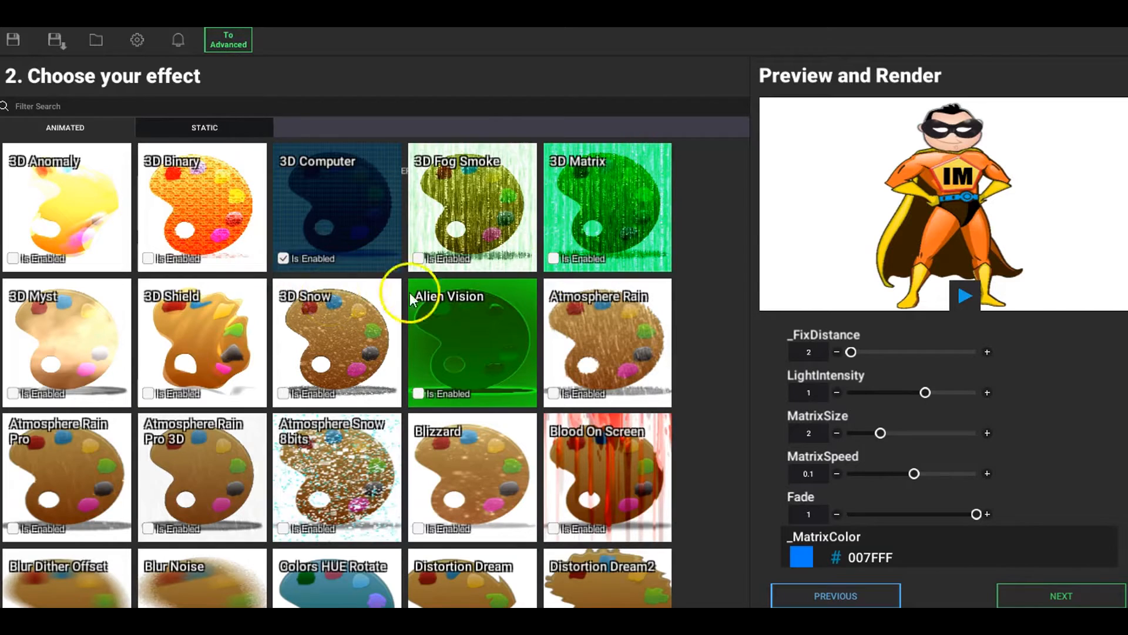
pyautogui.click(966, 290)
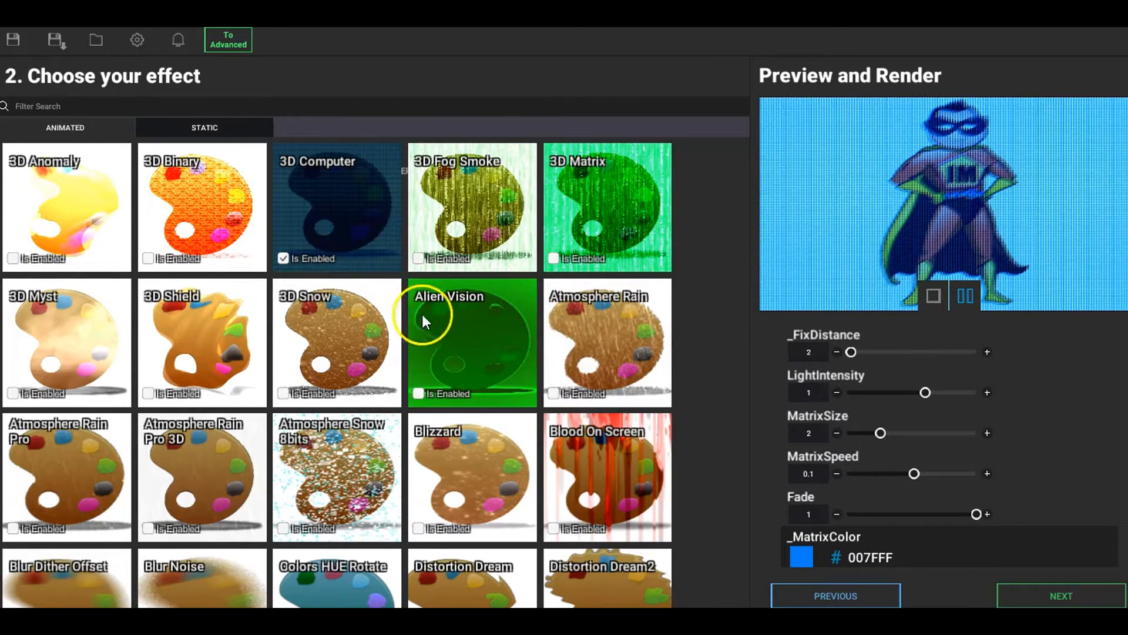
pyautogui.click(282, 257)
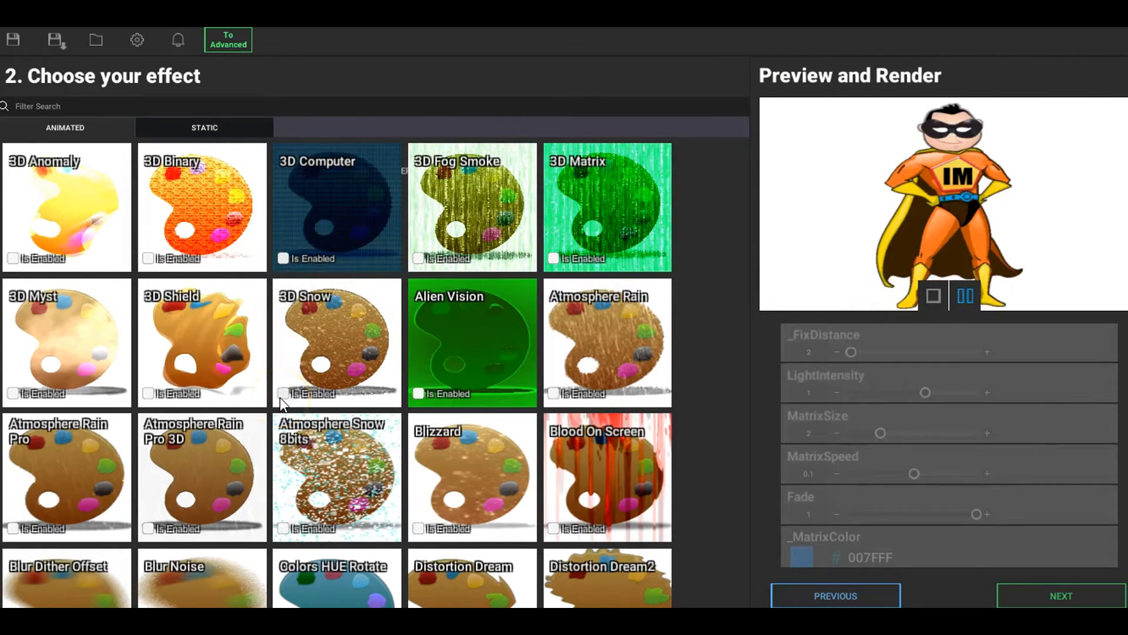
# Step: Try the 3D Snow and Atmosphere Rain Pro 3D effects one at a time in the preview, disabling each after viewing
pyautogui.click(280, 396)
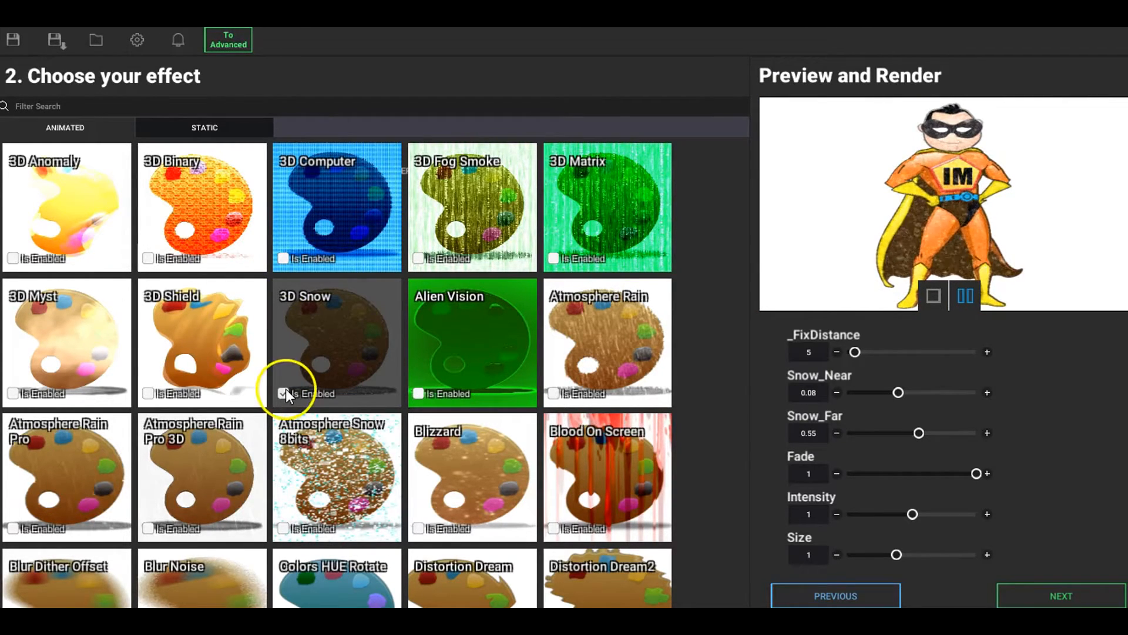
pyautogui.click(284, 391)
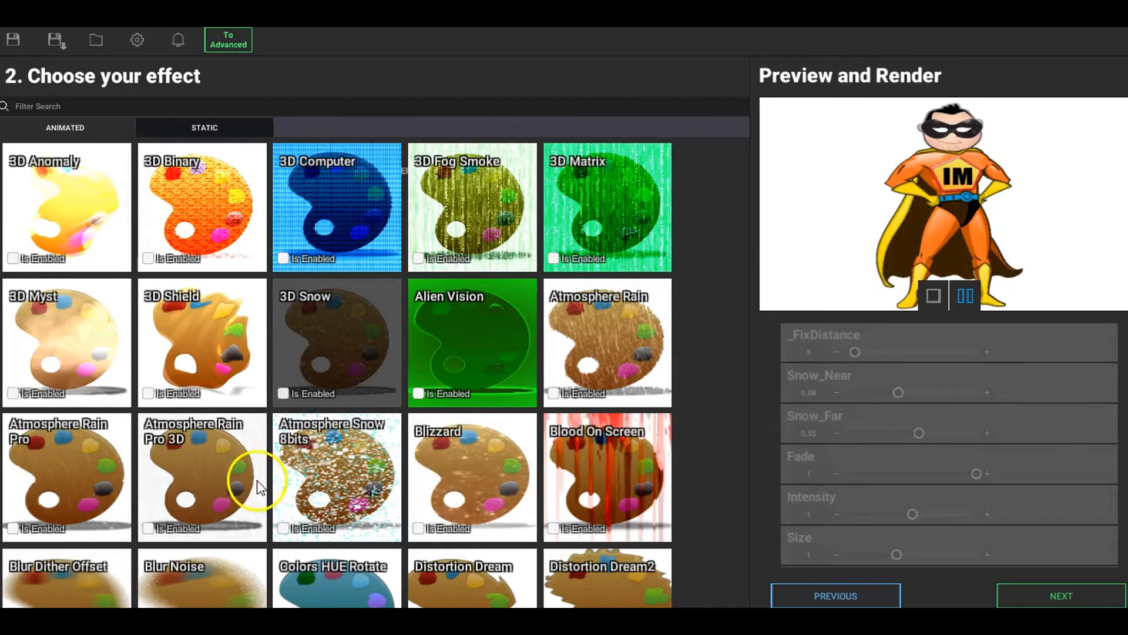
pyautogui.click(149, 528)
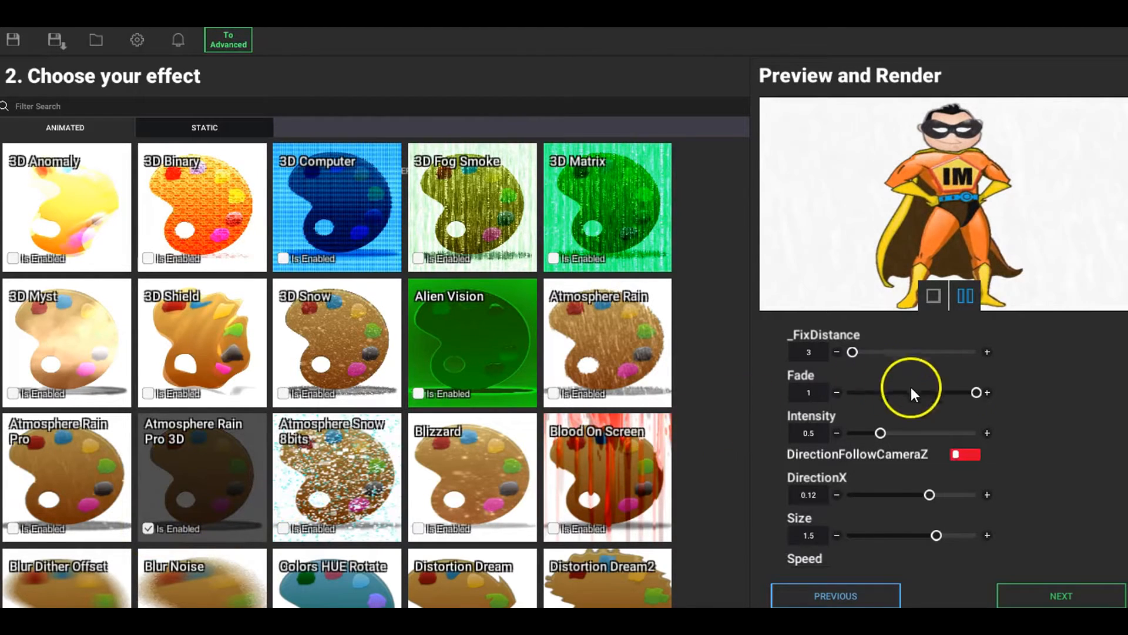
pyautogui.moveTo(971, 393)
pyautogui.mouseDown()
pyautogui.moveTo(870, 405)
pyautogui.moveTo(976, 388)
pyautogui.mouseUp()
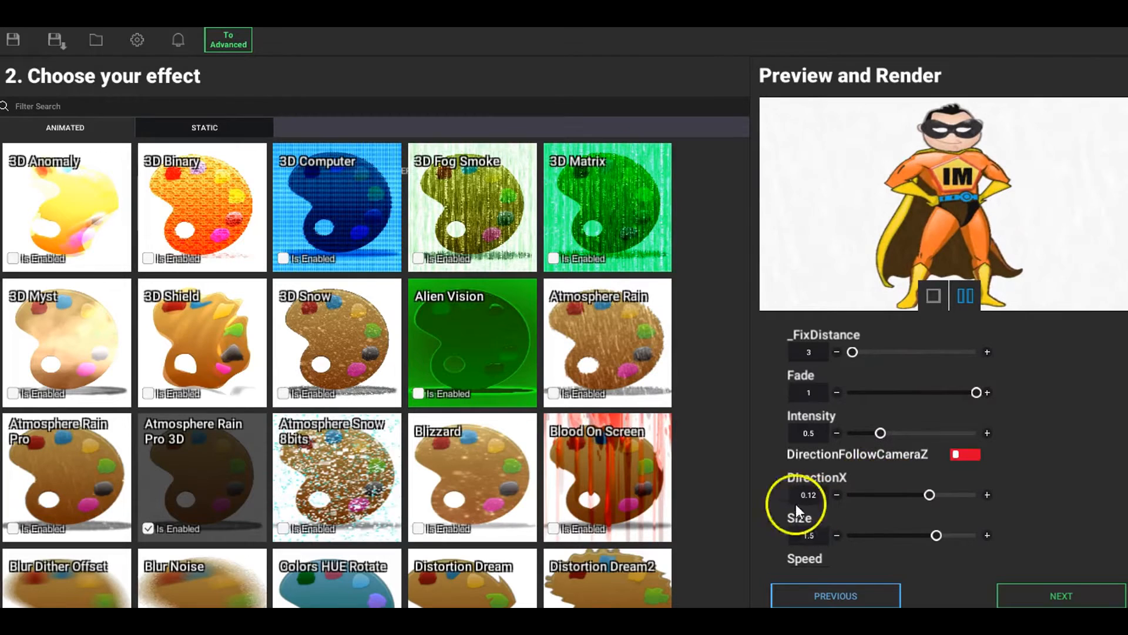
pyautogui.click(149, 528)
# Step: Try the Distortion Dream and Blur Noise effects separately on the image and disable both
pyautogui.scroll(-3, 390, 427)
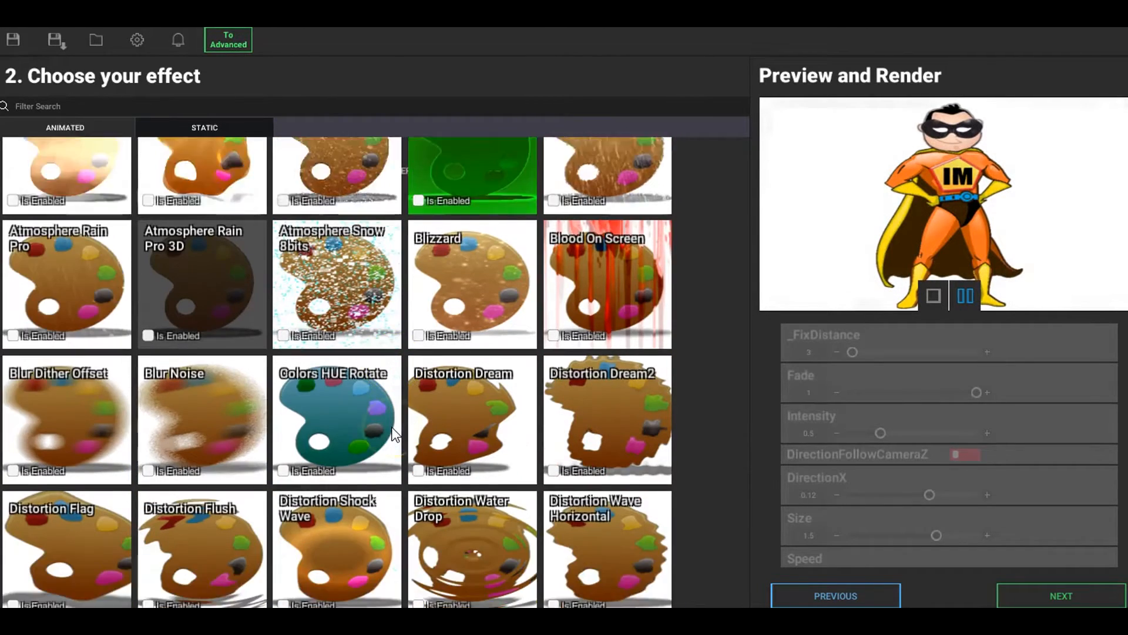
pyautogui.click(417, 405)
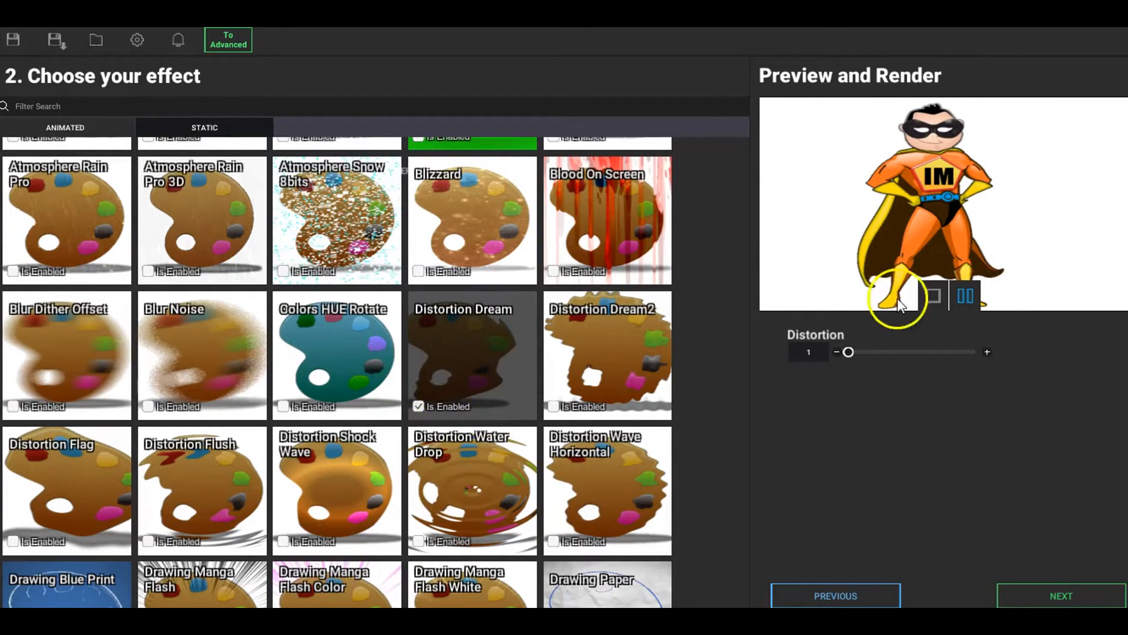
pyautogui.click(421, 406)
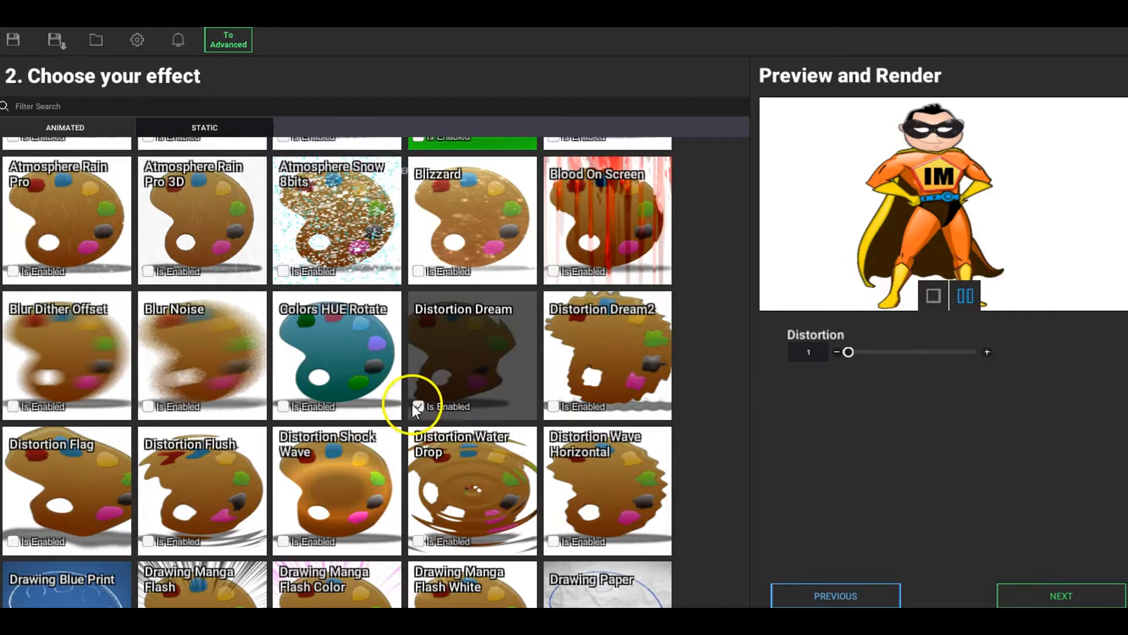
pyautogui.click(148, 406)
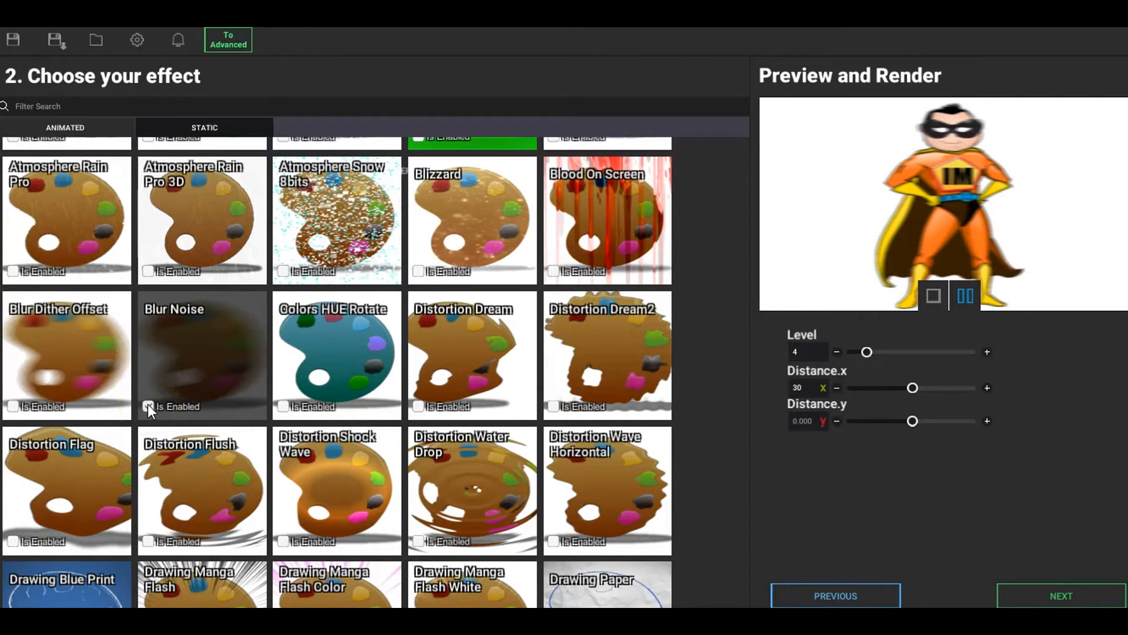
pyautogui.click(148, 405)
# Step: Try the 3D Fog Smoke and 3D Matrix effects one after the other and turn both off
pyautogui.scroll(3, 581, 372)
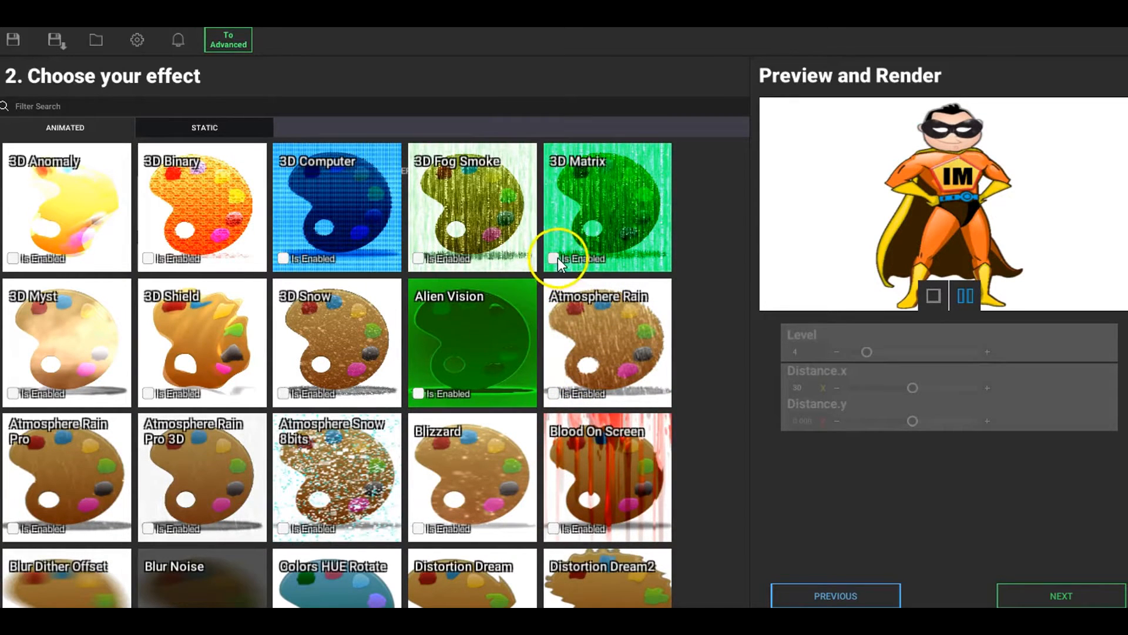
pyautogui.click(419, 258)
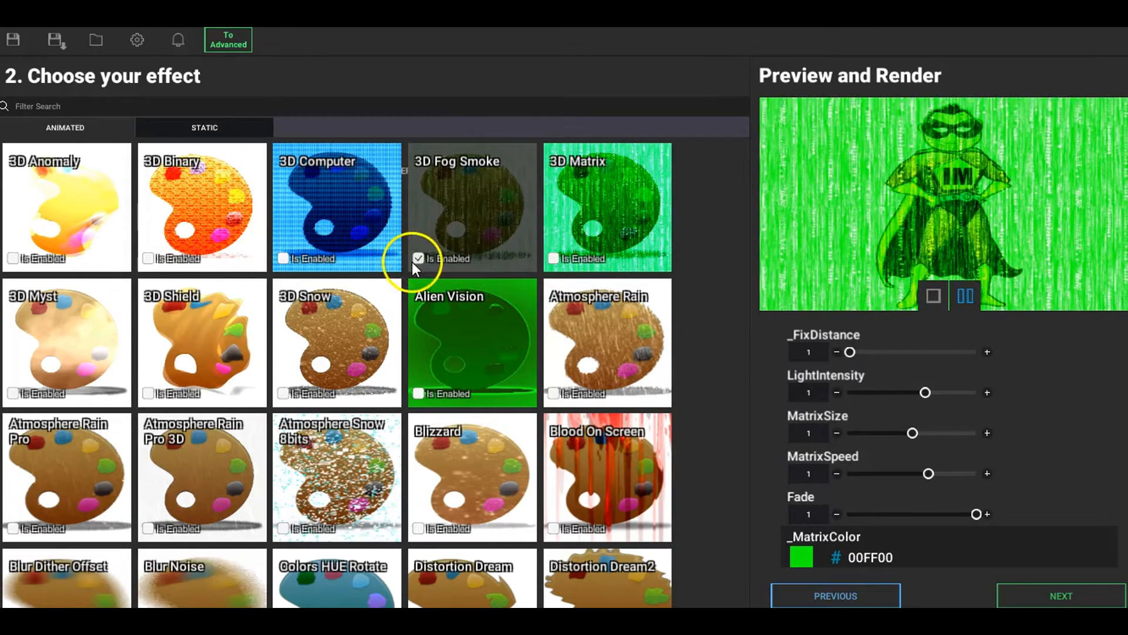
pyautogui.click(419, 258)
pyautogui.click(552, 258)
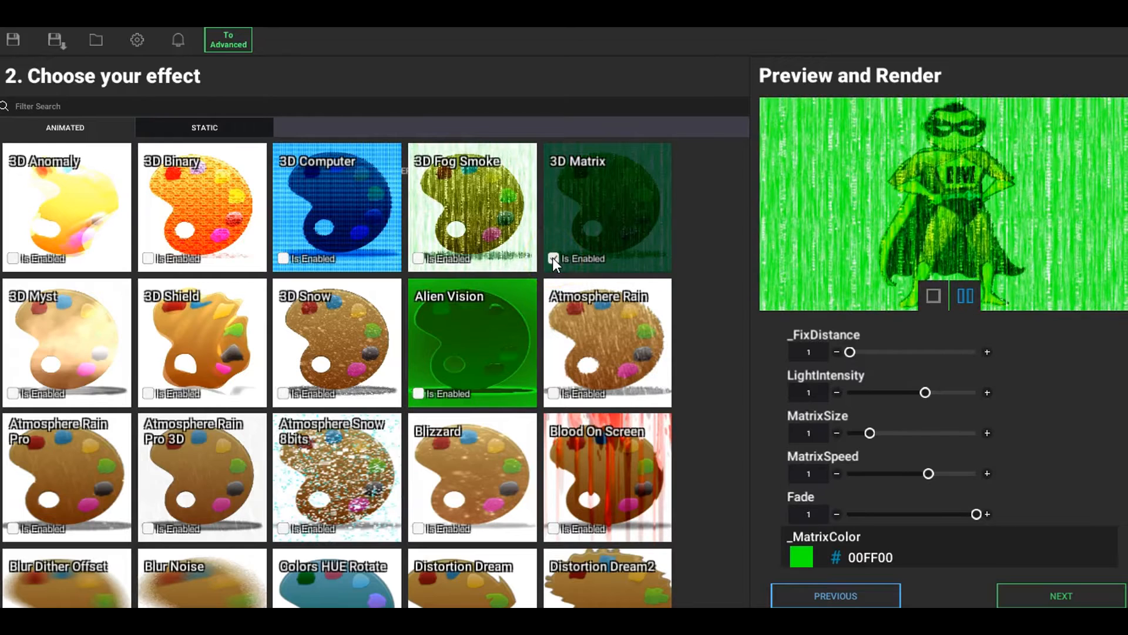
pyautogui.click(552, 258)
# Step: Find the Drawing Paper2 effect among the animated effects, preview it on the image, and disable it
pyautogui.scroll(-3, 423, 346)
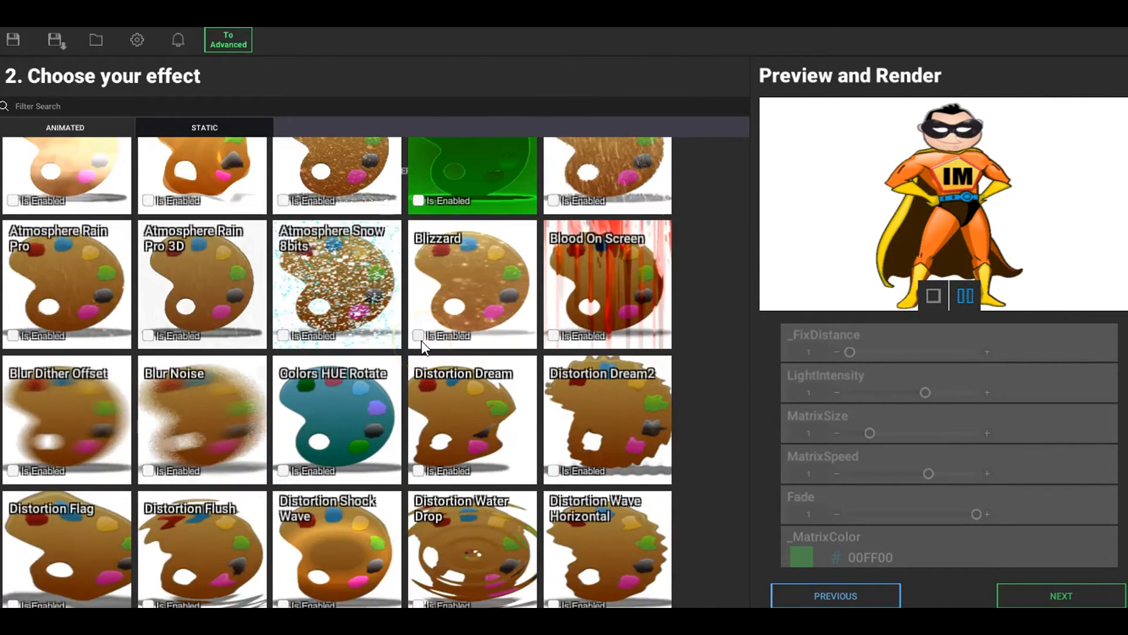
pyautogui.scroll(-4, 423, 346)
pyautogui.scroll(-4, 422, 342)
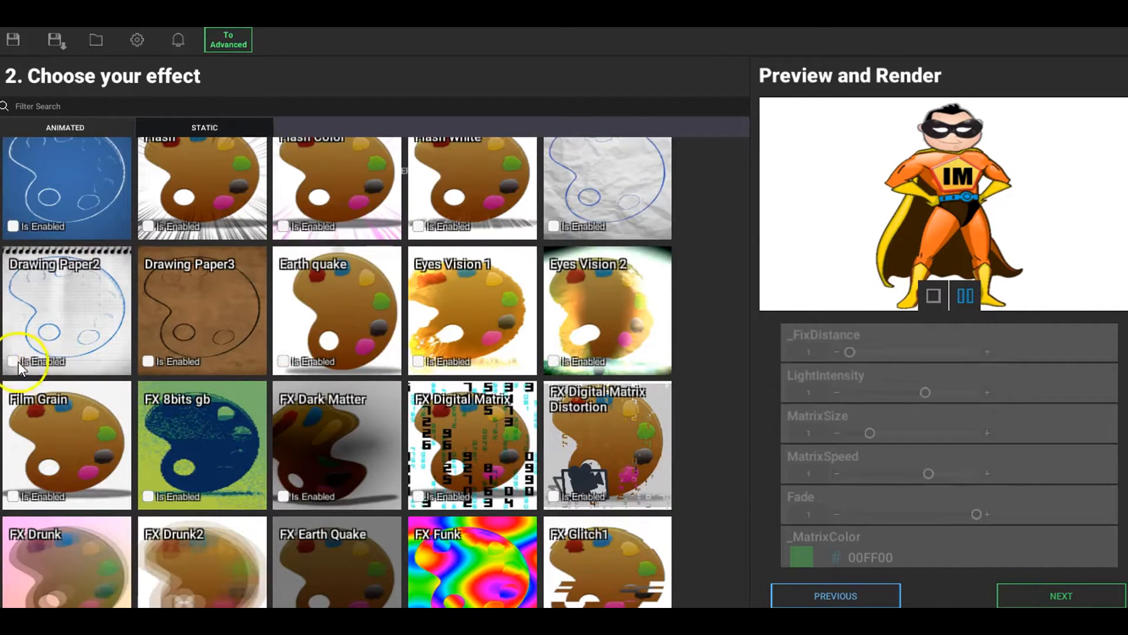
pyautogui.click(13, 361)
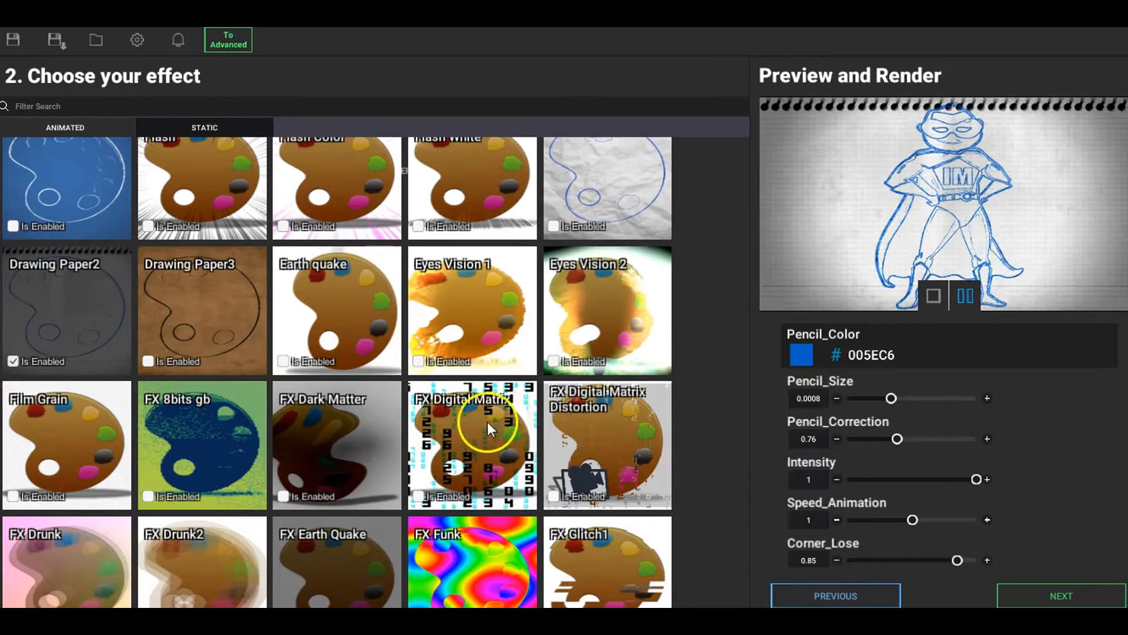
pyautogui.click(13, 361)
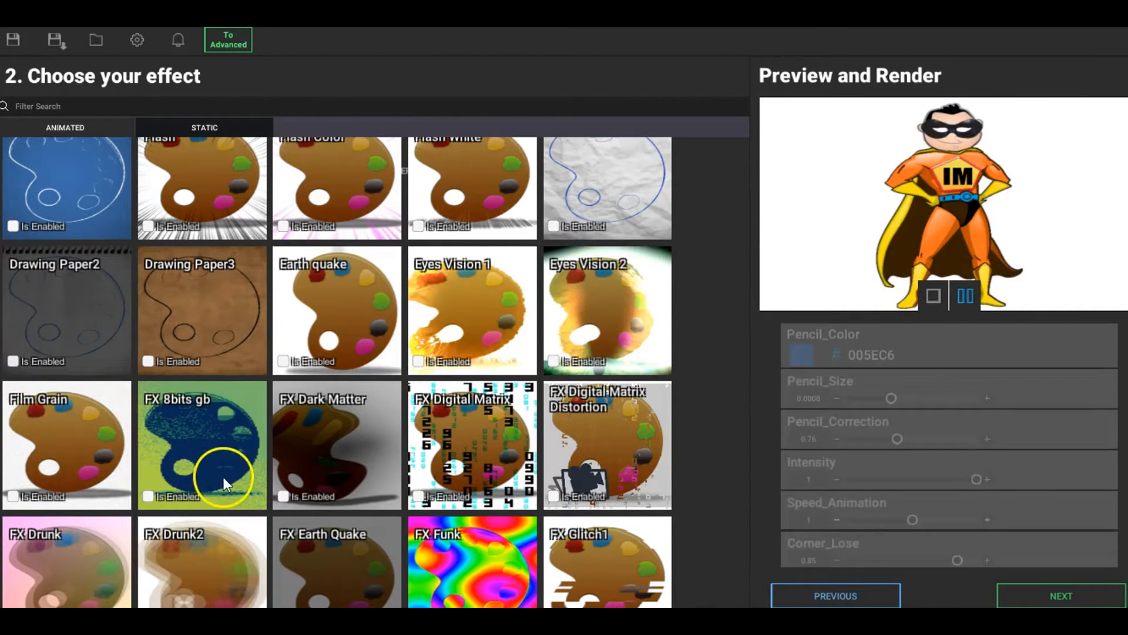
# Step: Try the FX Funk and FX Digital Matrix effects in turn in the preview and disable each one
pyautogui.scroll(-2, 280, 450)
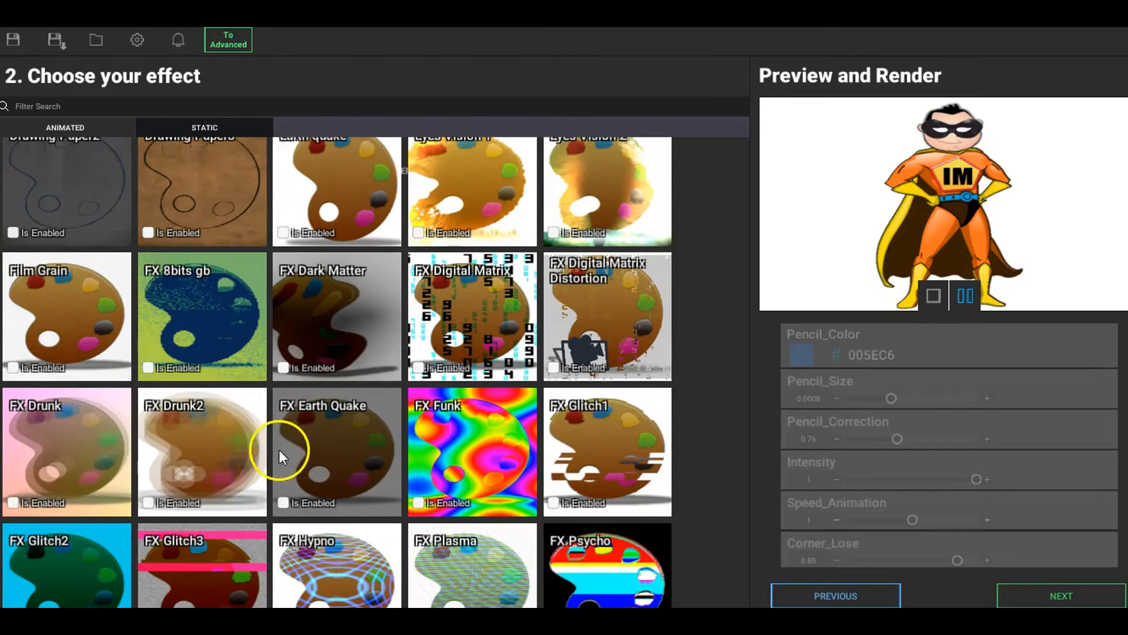
pyautogui.click(419, 503)
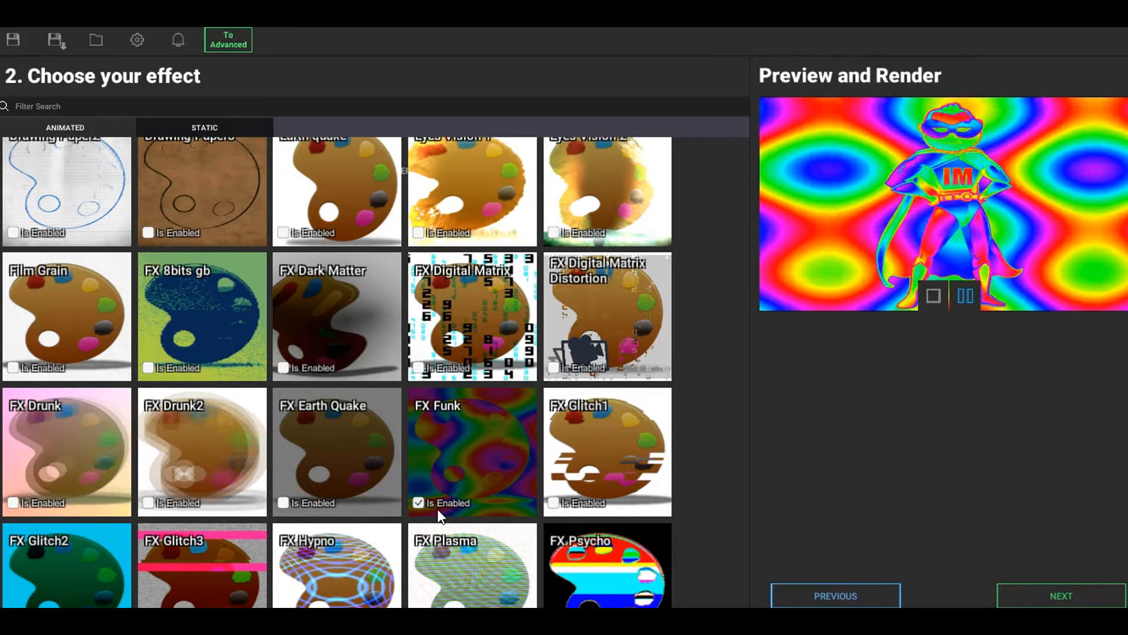
pyautogui.click(421, 505)
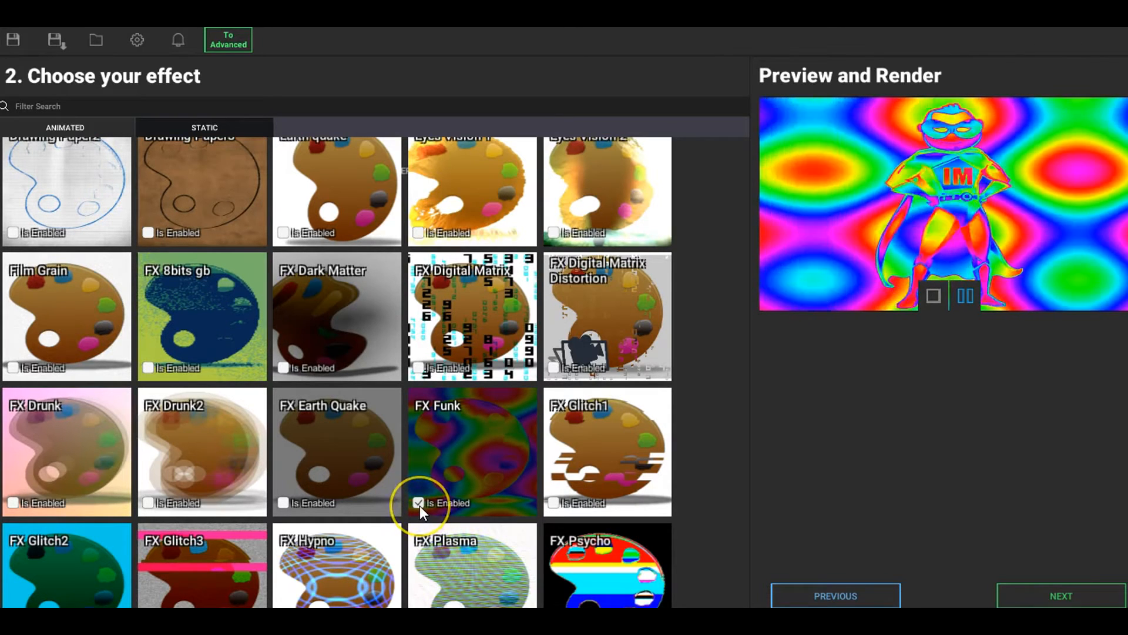
pyautogui.click(419, 504)
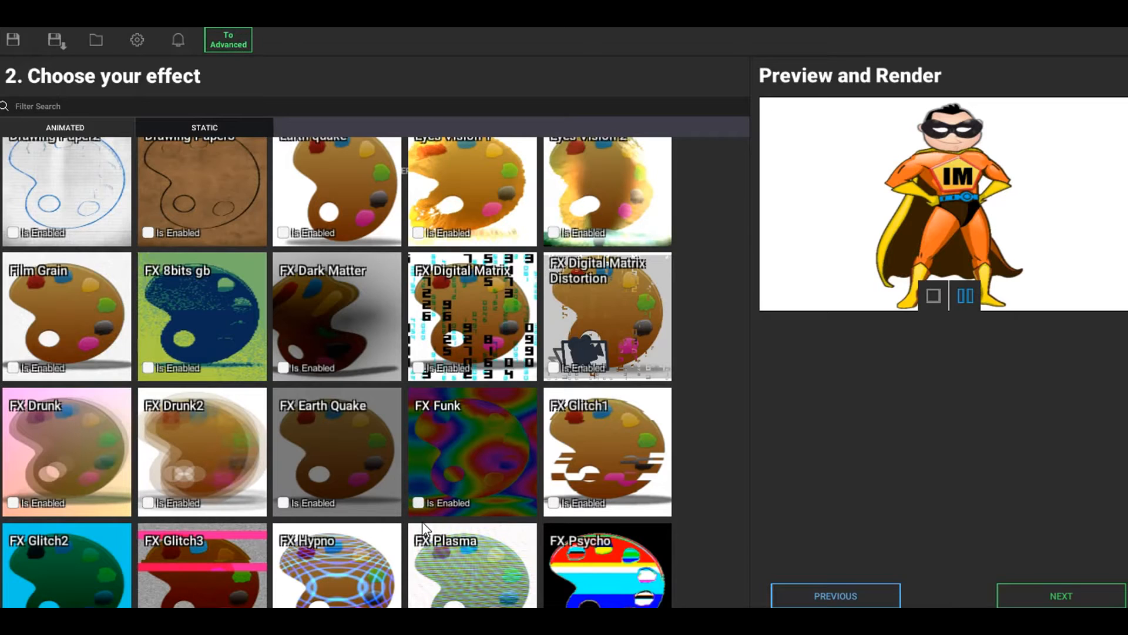
pyautogui.click(419, 367)
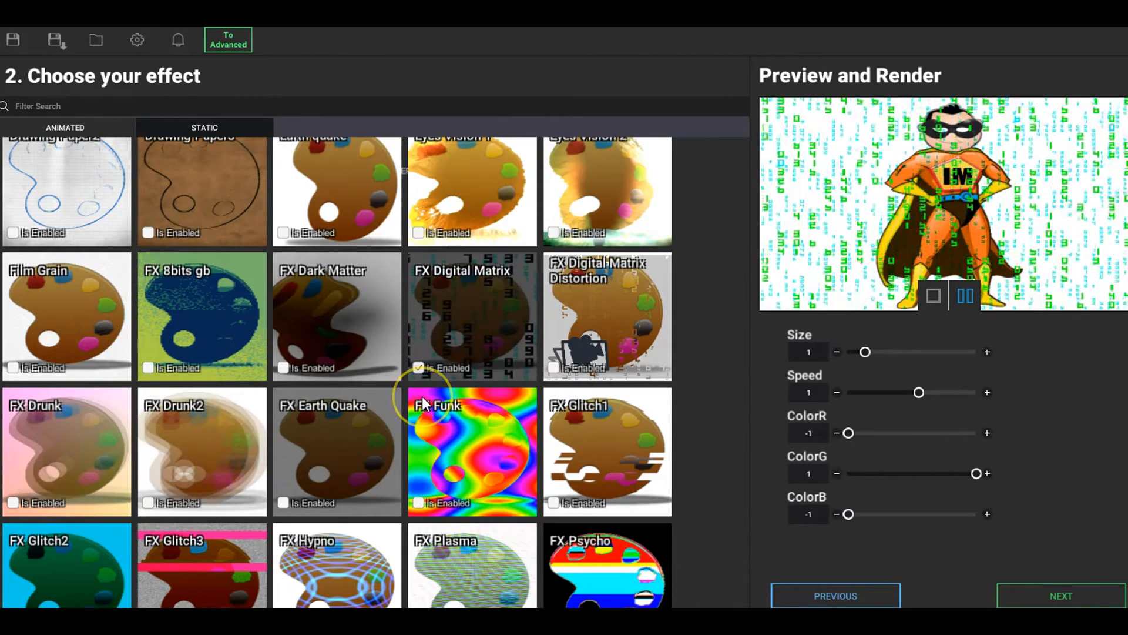
pyautogui.click(418, 368)
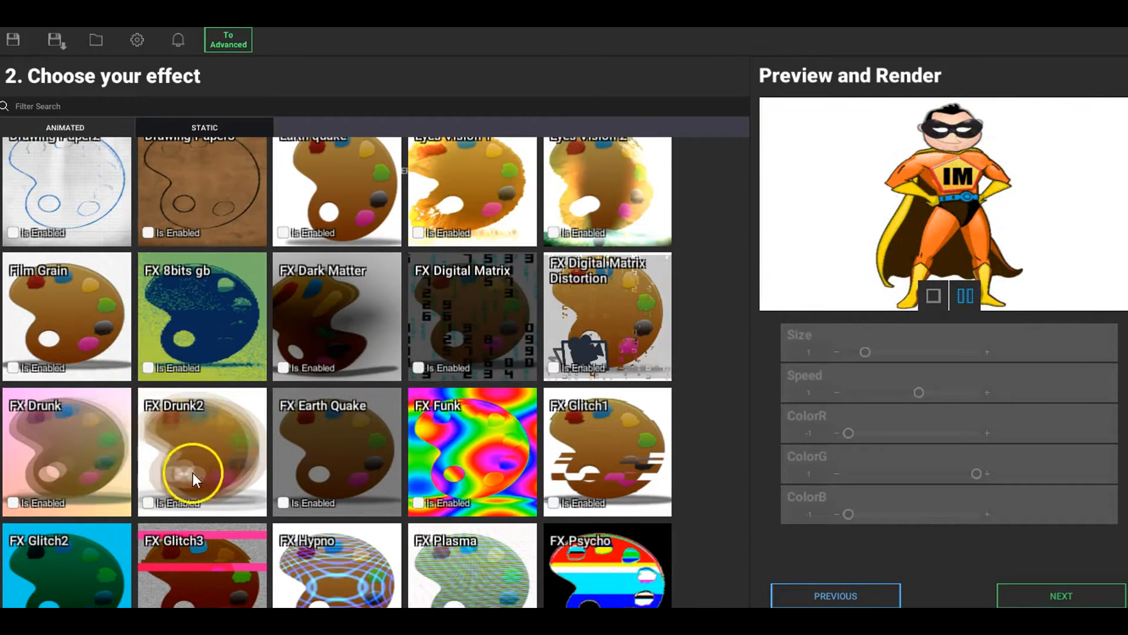
# Step: Combine two animated effects on the image by enabling both Drawing Blue Print and FX Digital Matrix
pyautogui.scroll(3, 193, 397)
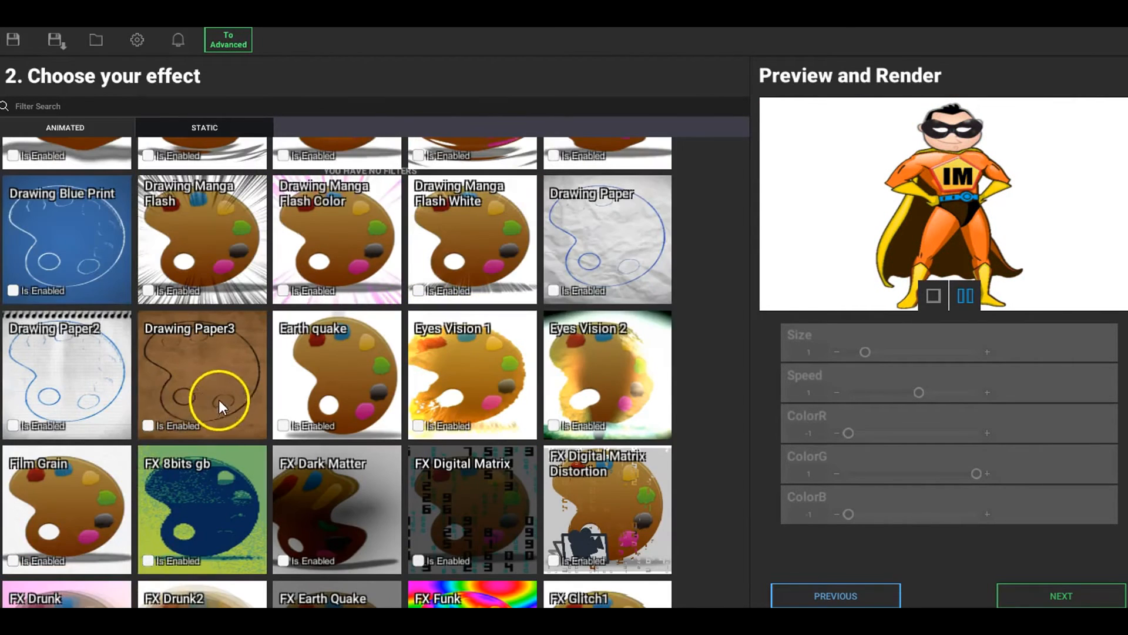
pyautogui.click(13, 289)
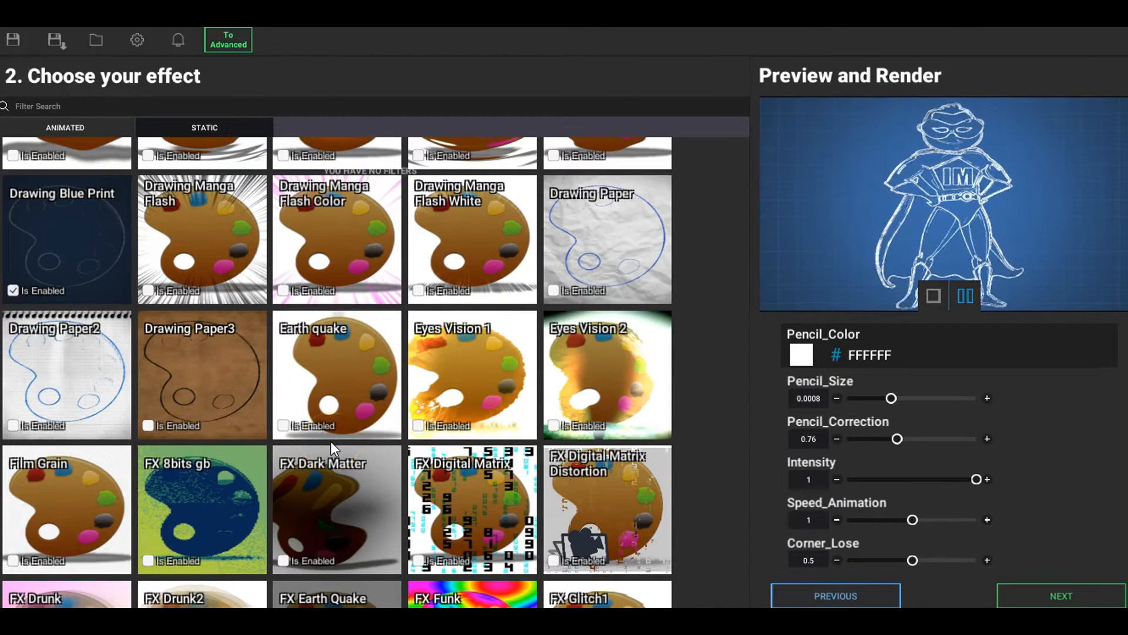
pyautogui.click(418, 559)
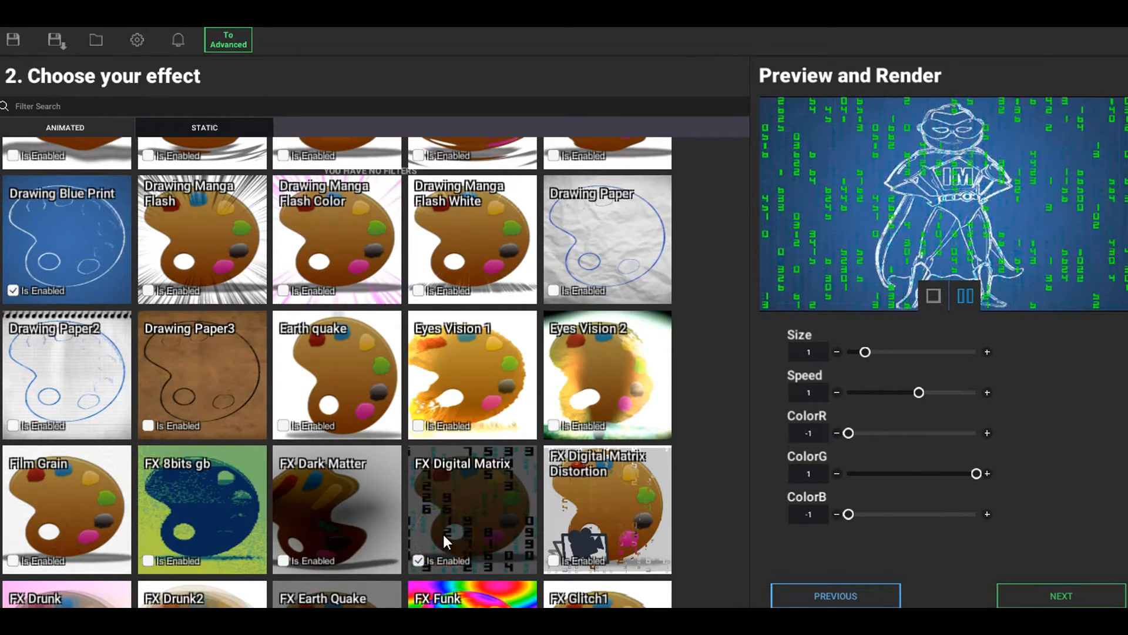
# Step: Disable FX Digital Matrix, then try FX Dark Matter in combination with Drawing Blue Print and turn FX Dark Matter off
pyautogui.click(416, 558)
pyautogui.click(416, 558)
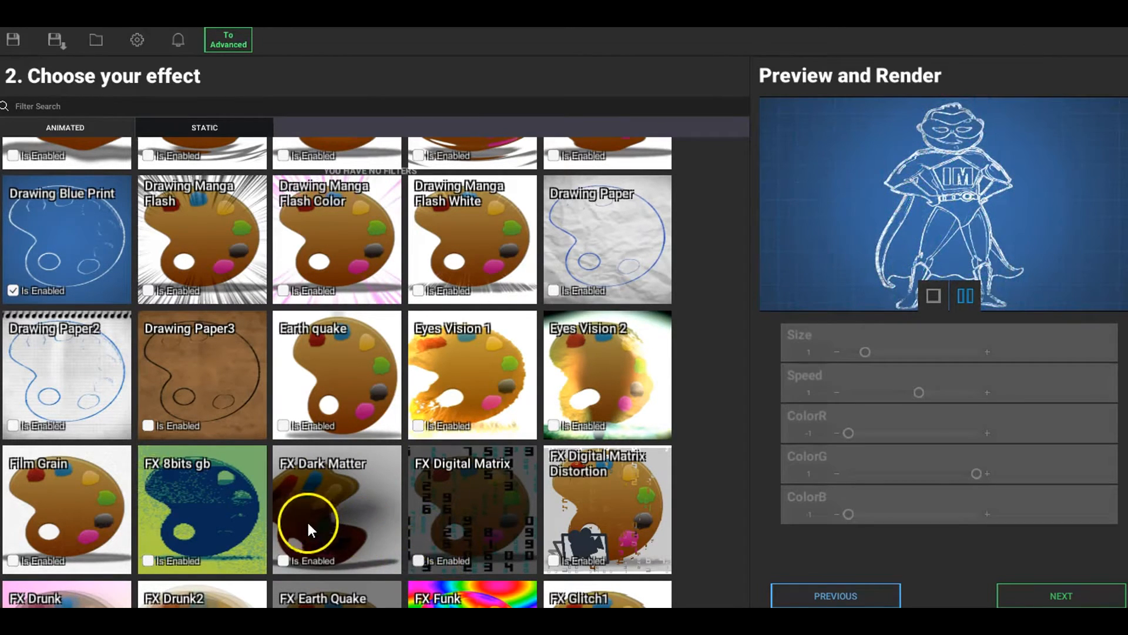
pyautogui.click(283, 559)
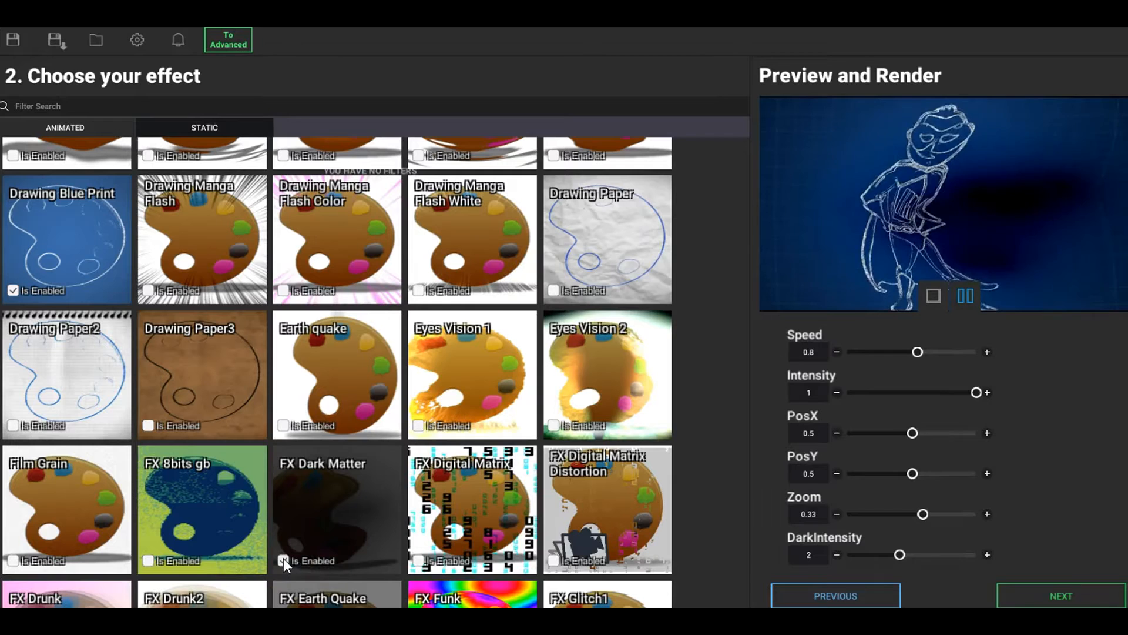
pyautogui.click(283, 558)
# Step: Disable the Drawing Blue Print effect to restore the image without any animated effects
pyautogui.scroll(-3, 421, 465)
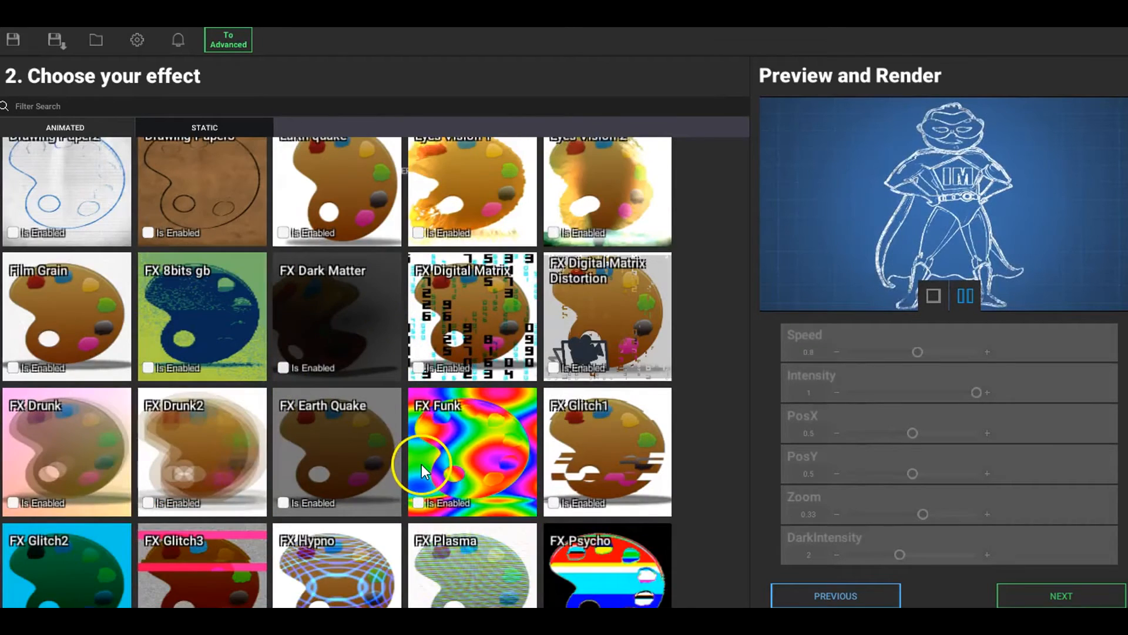
pyautogui.scroll(3, 297, 459)
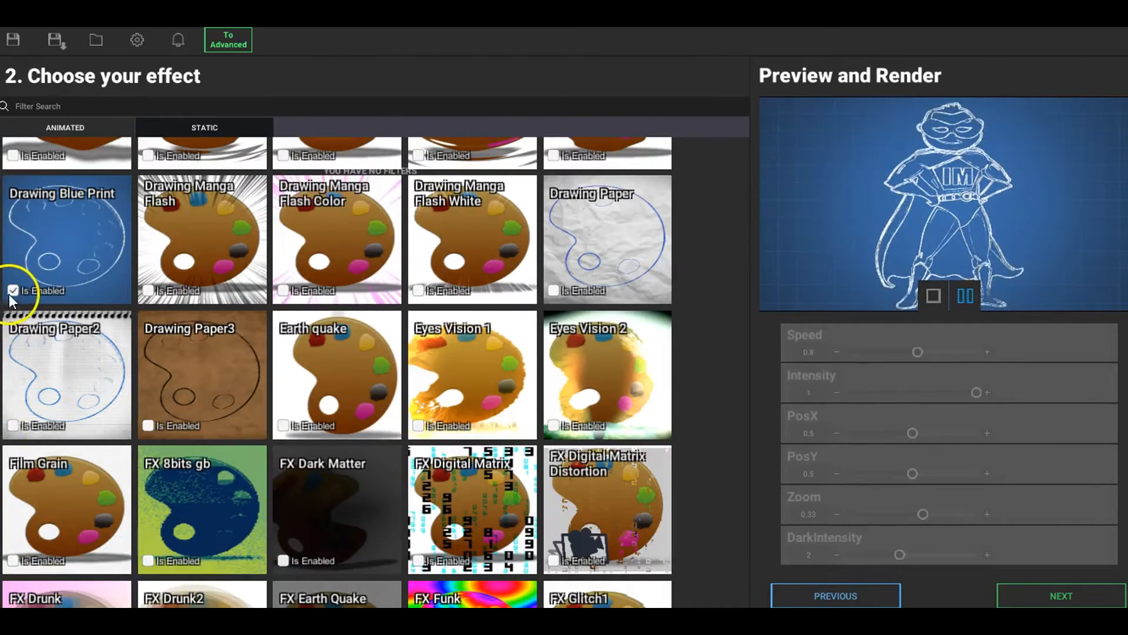
pyautogui.click(192, 403)
# Step: Find the TV Horror effect among the animated effects, compare the image with and without it, and leave it enabled
pyautogui.scroll(-8, 390, 396)
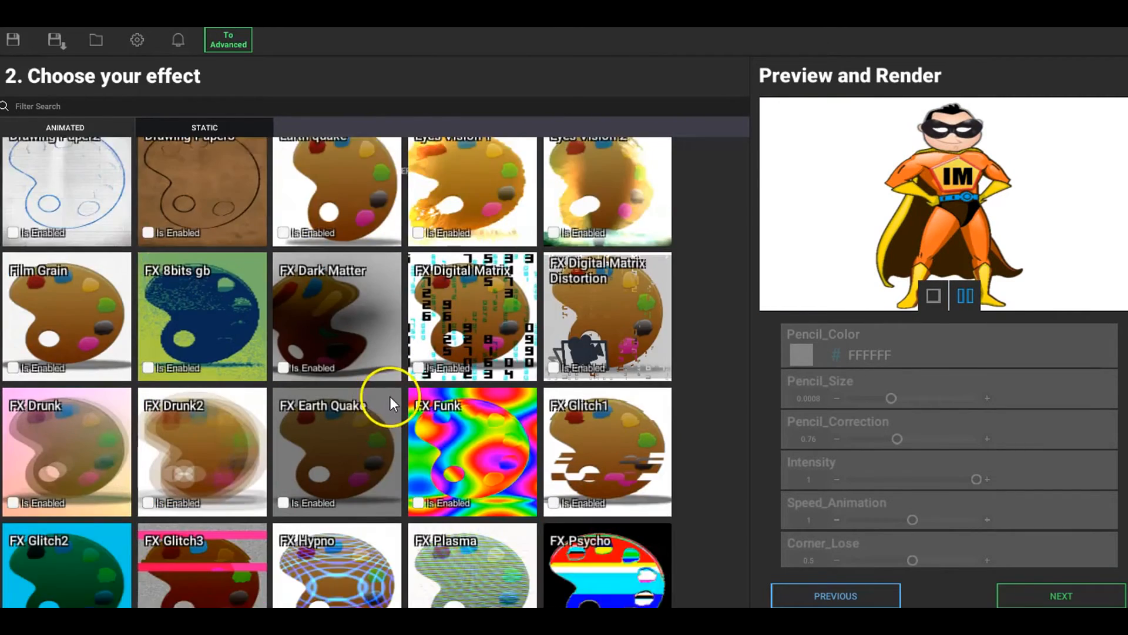
pyautogui.scroll(-10, 408, 393)
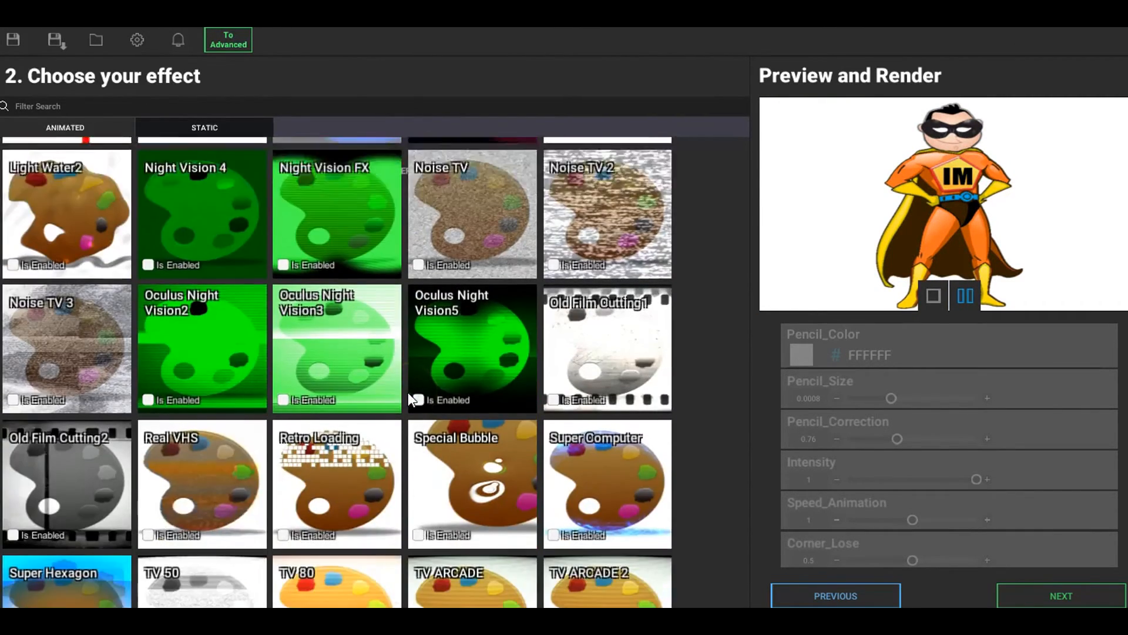
pyautogui.scroll(-3, 412, 390)
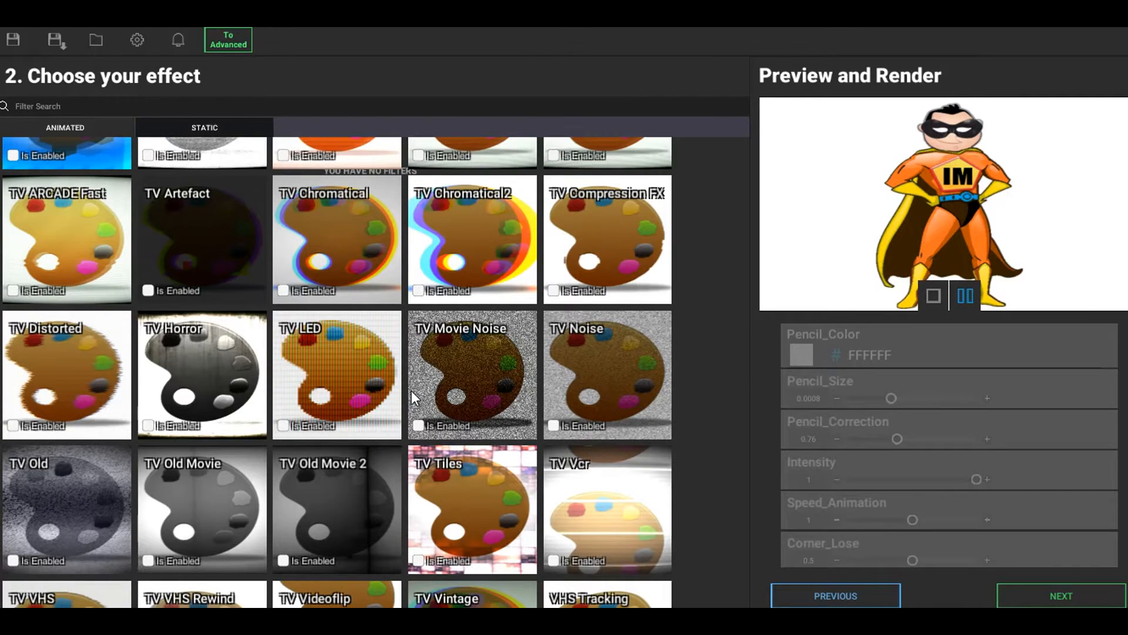
pyautogui.click(147, 425)
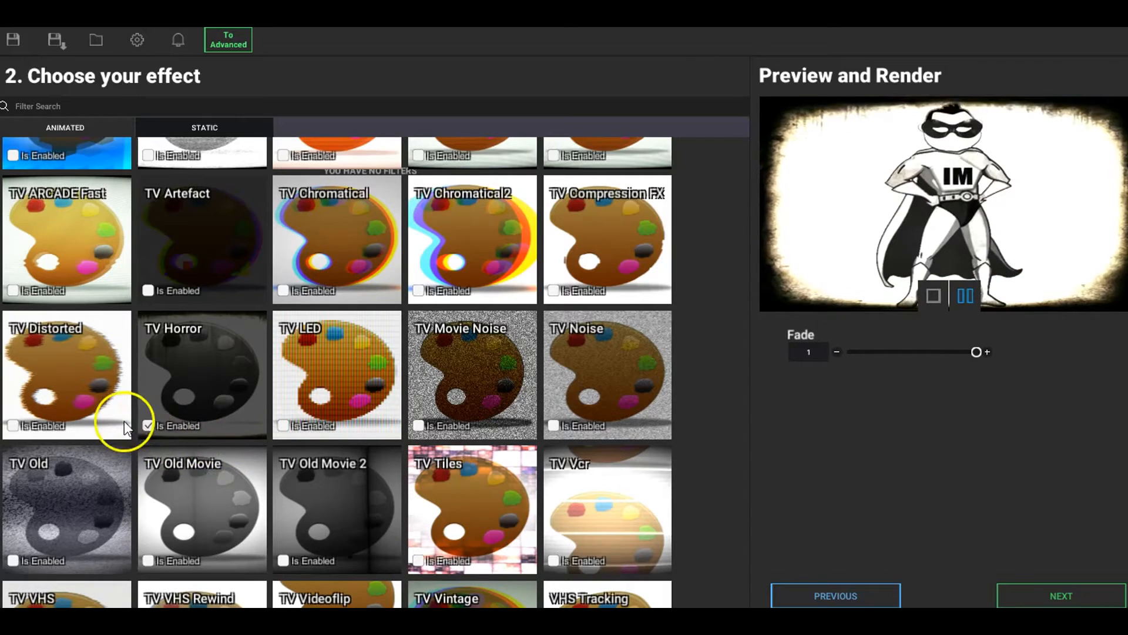
pyautogui.click(147, 425)
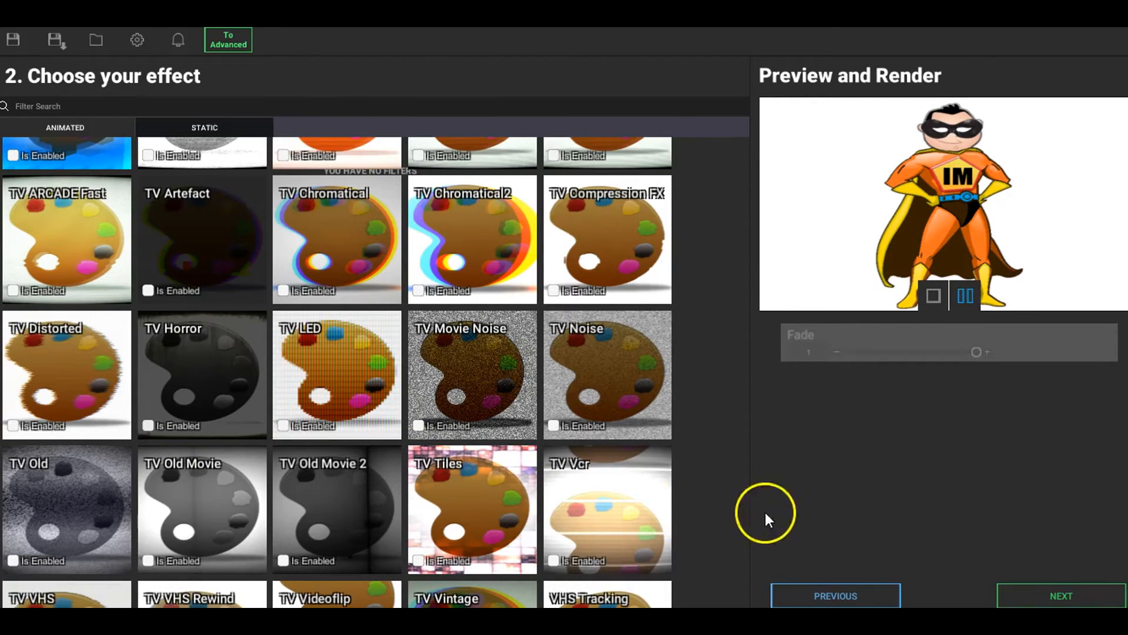
pyautogui.click(147, 426)
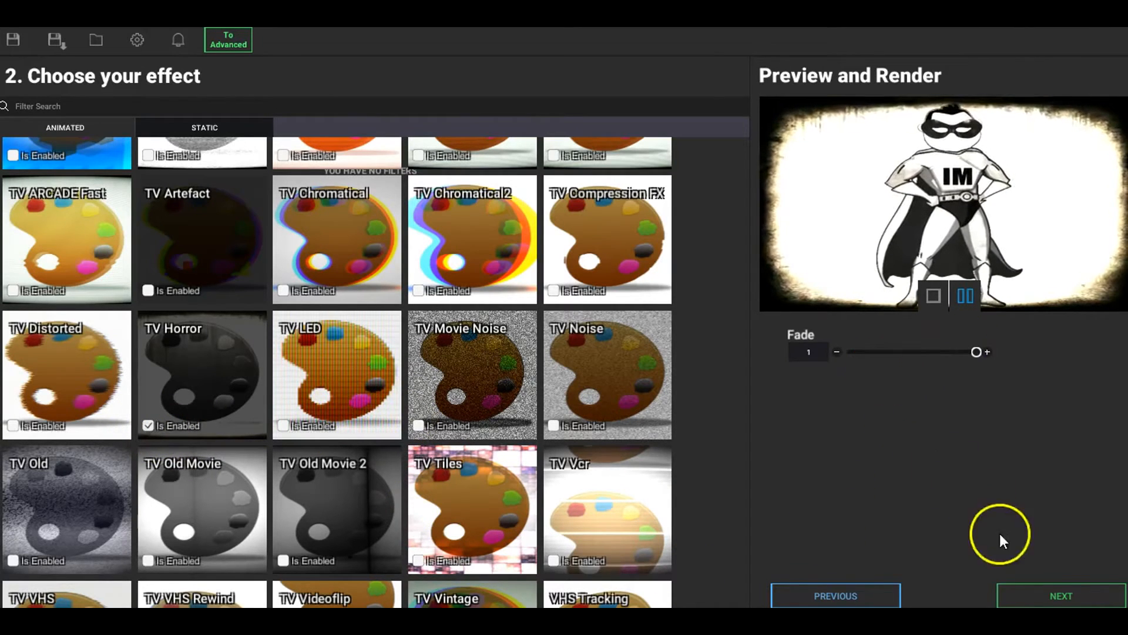
# Step: Continue to the export settings and review the available video resolutions, keeping 1080p
pyautogui.click(1080, 594)
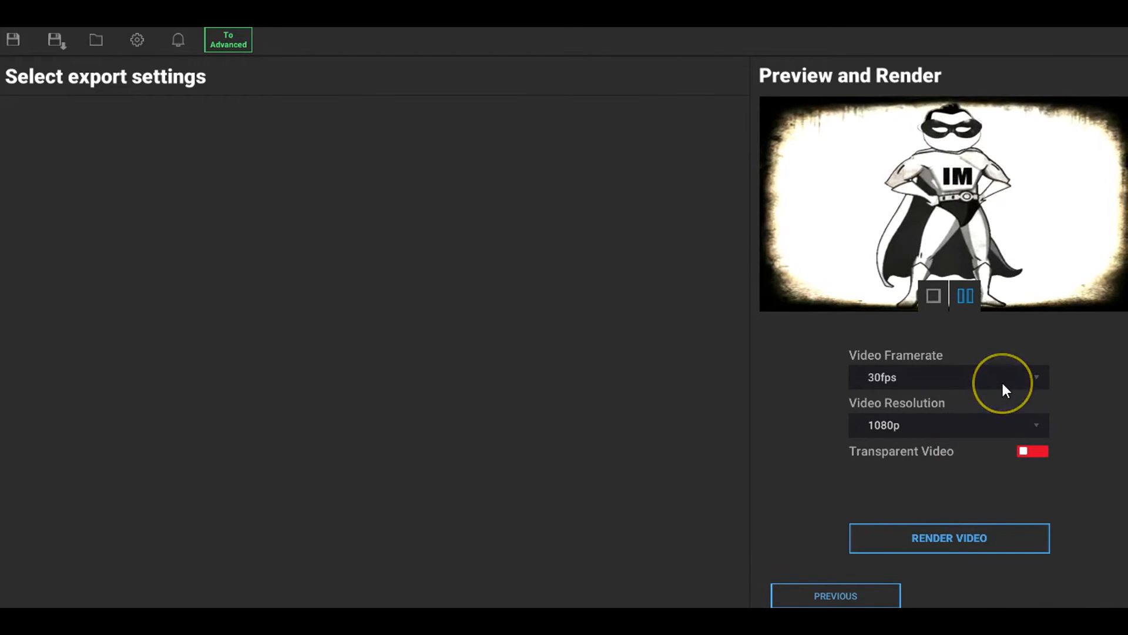
pyautogui.click(1013, 435)
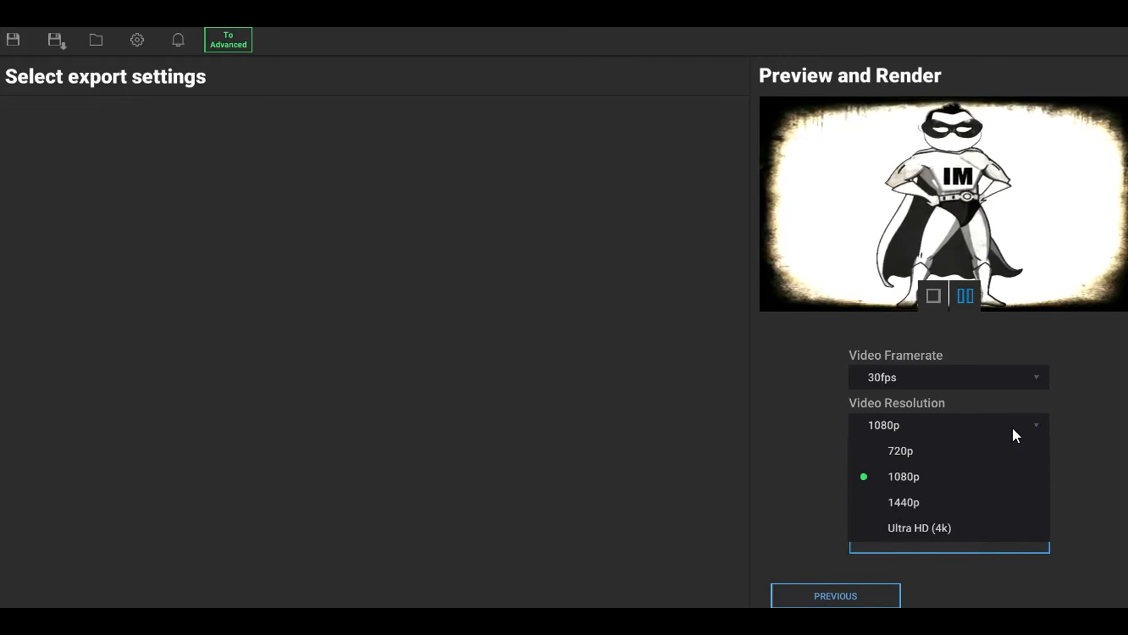
pyautogui.click(1070, 404)
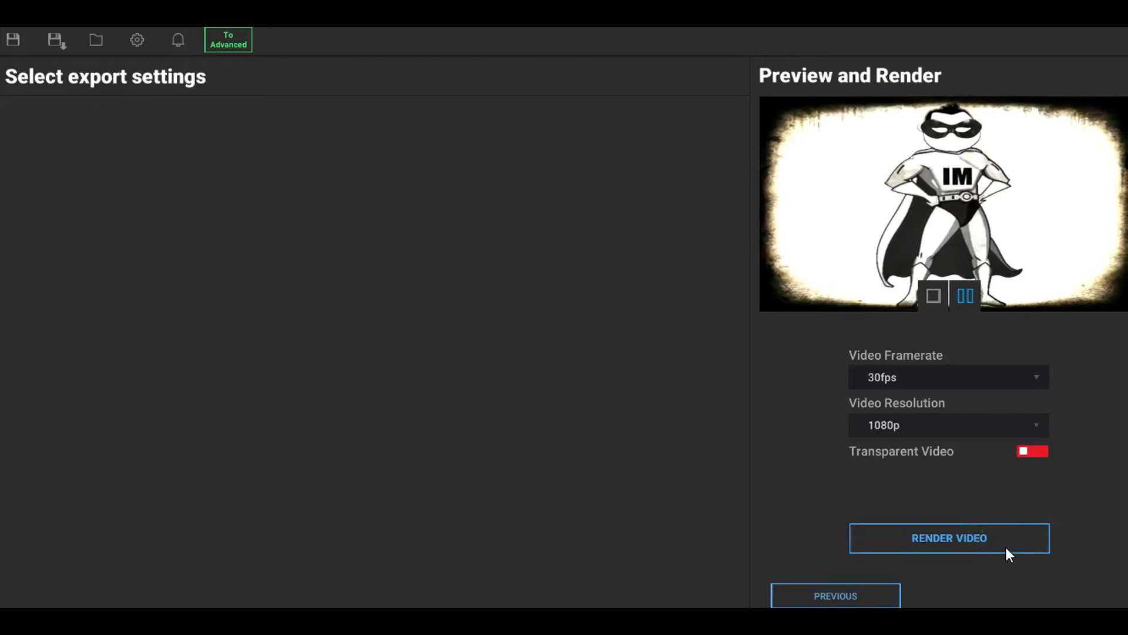
pyautogui.click(1013, 515)
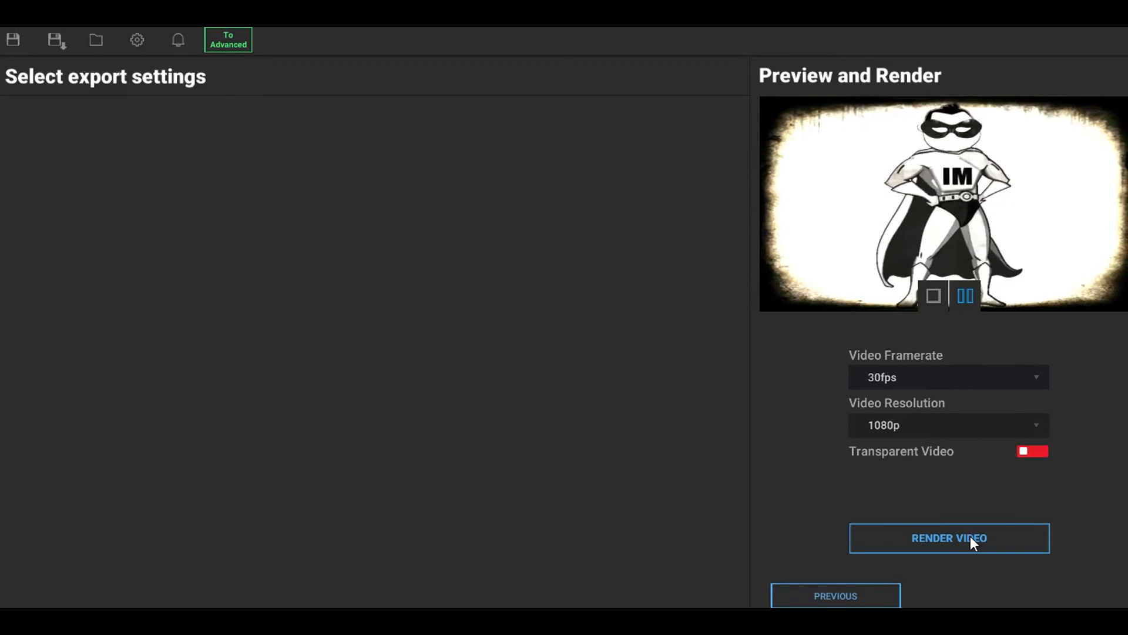
pyautogui.click(597, 554)
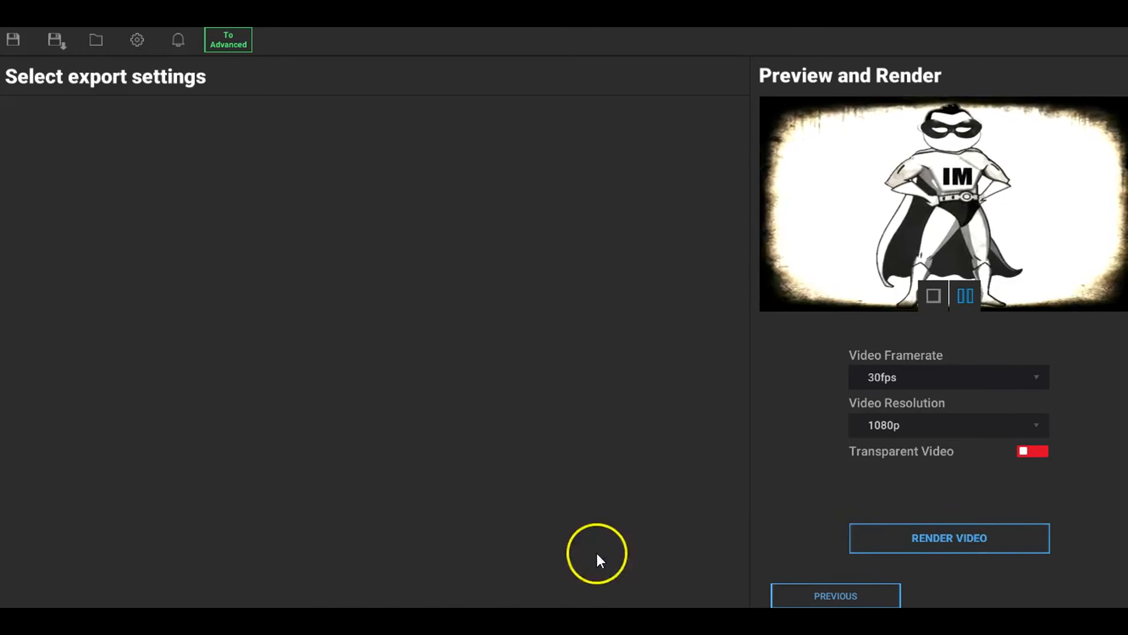